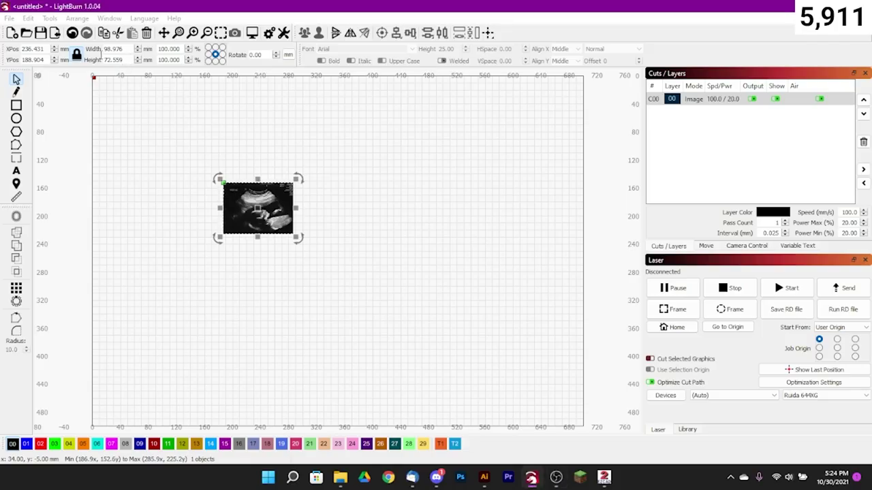
- Set the ultrasound image height to 54 mm with aspect lock on, giving a 73.659 mm width
double_click(100, 59)
text(54)
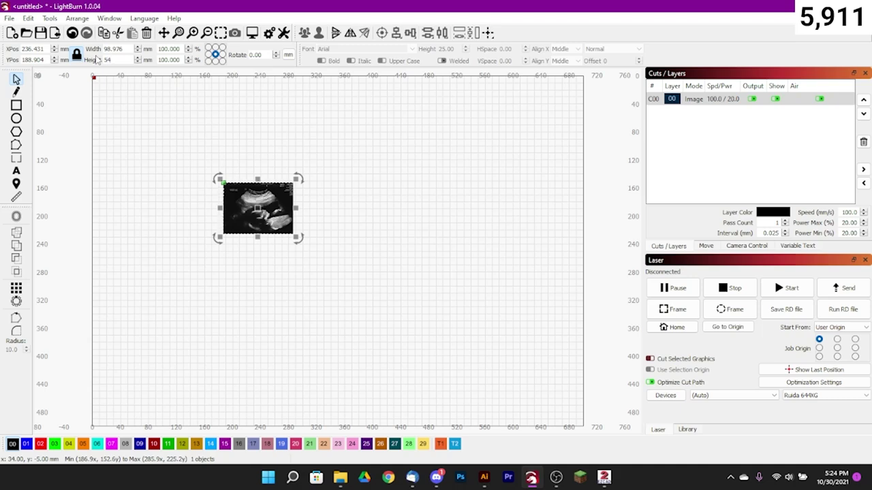
key(Return)
scroll(293, 220, up, 4)
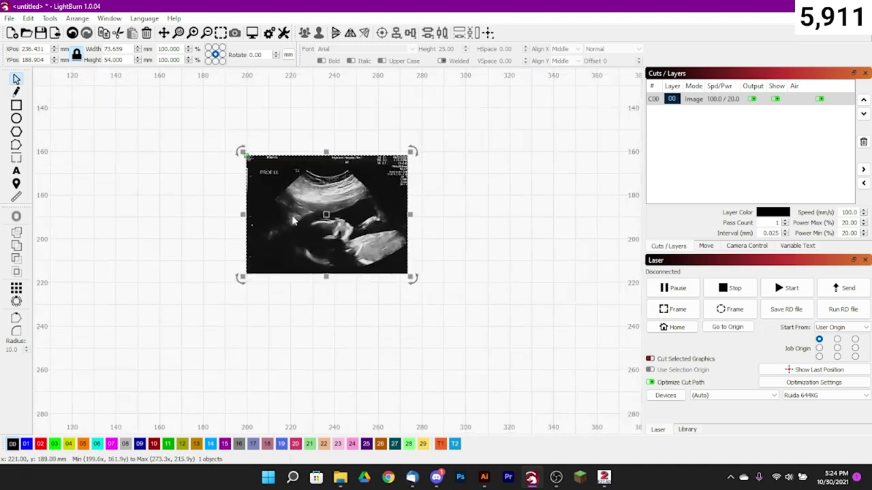
scroll(293, 220, up, 2)
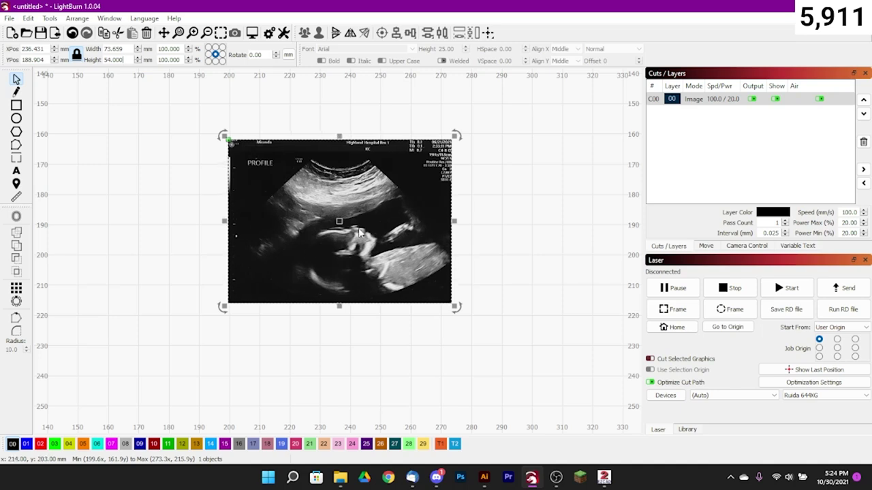
right_click(292, 210)
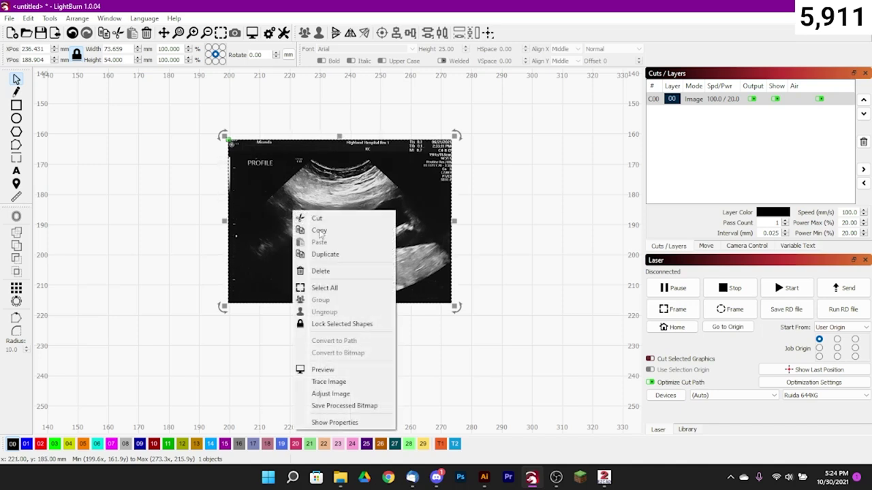
- Open Adjust Image and inspect the ultrasound's 200-cells-per-inch halftone preview
click(340, 396)
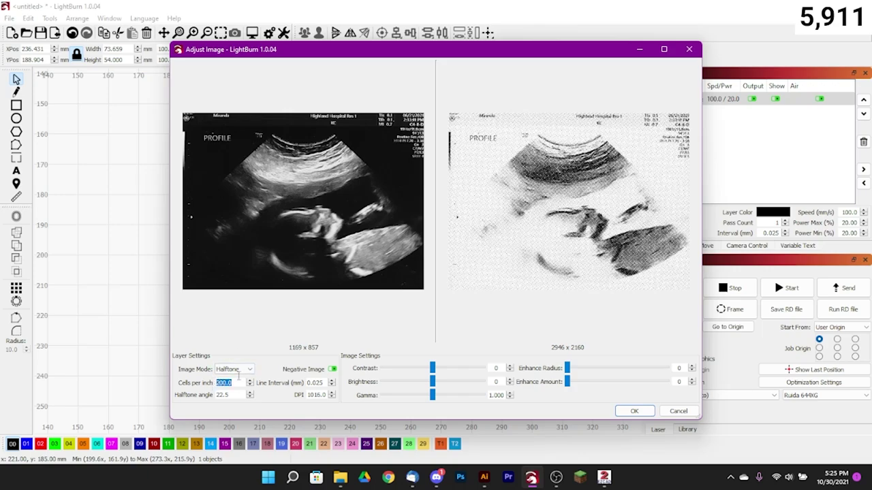
scroll(444, 217, up, 5)
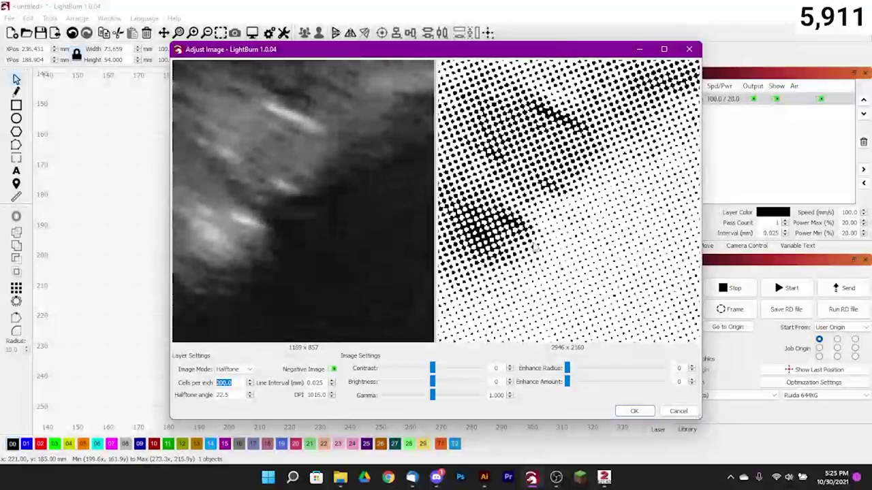
scroll(444, 216, down, 2)
scroll(544, 252, up, 3)
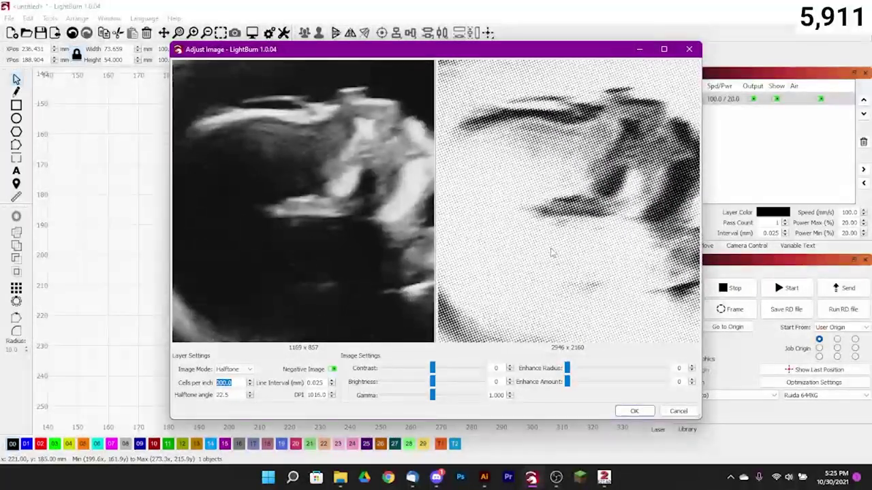
scroll(545, 241, up, 2)
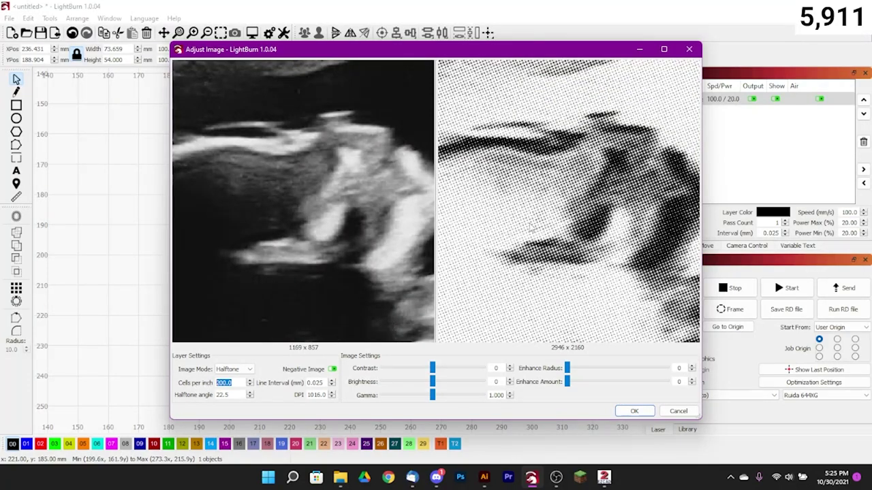
scroll(530, 227, up, 2)
scroll(497, 232, down, 2)
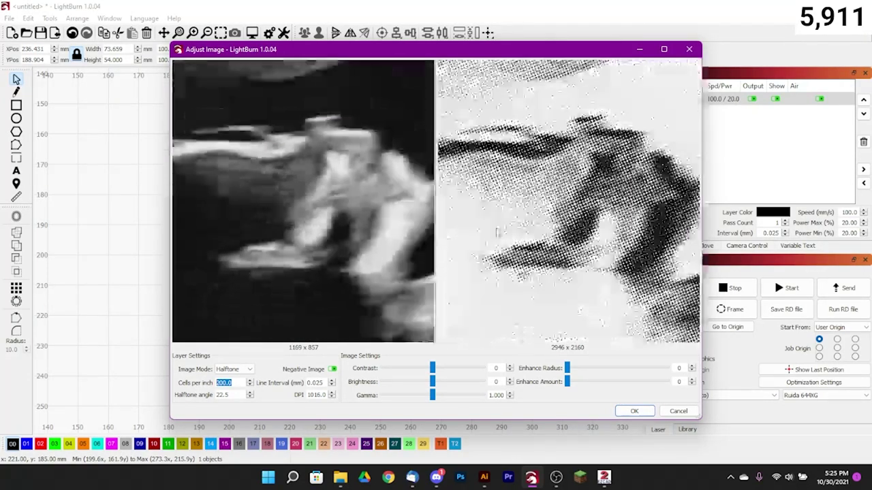
scroll(495, 230, down, 4)
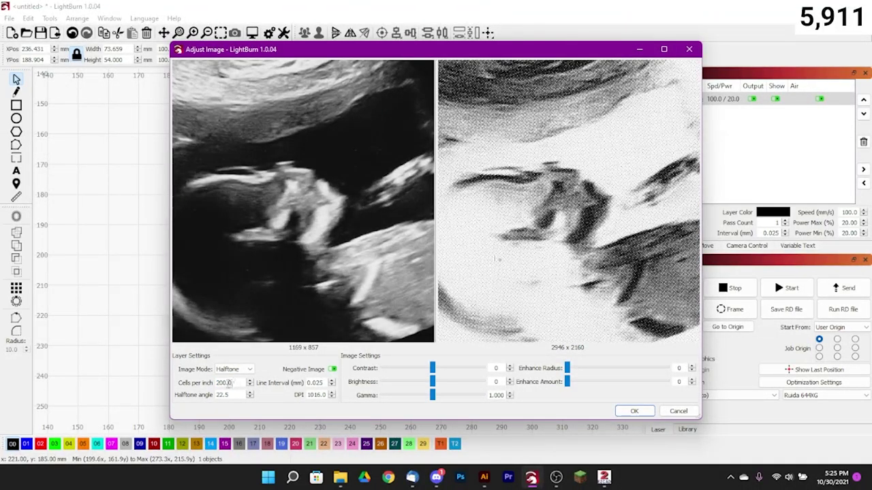
- Select the 1016 DPI value and pan the previews toward the hospital label
click(307, 395)
drag(313, 395, 331, 398)
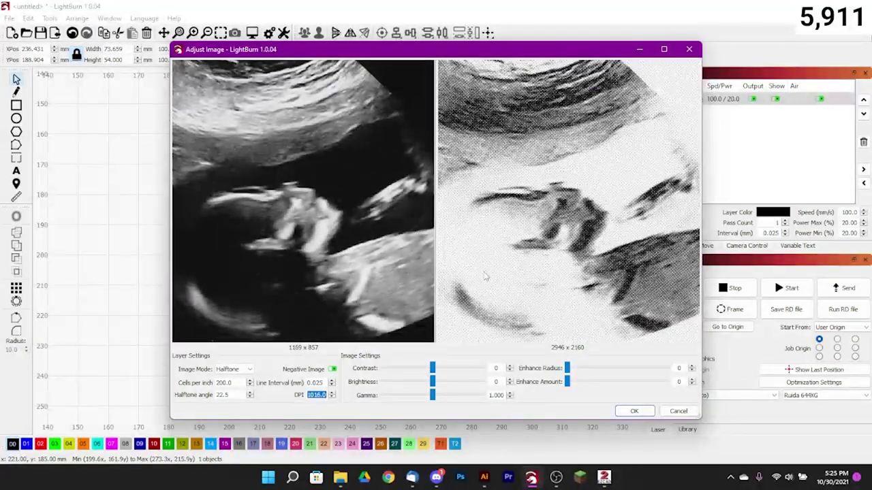
click(314, 395)
double_click(314, 395)
scroll(613, 217, up, 3)
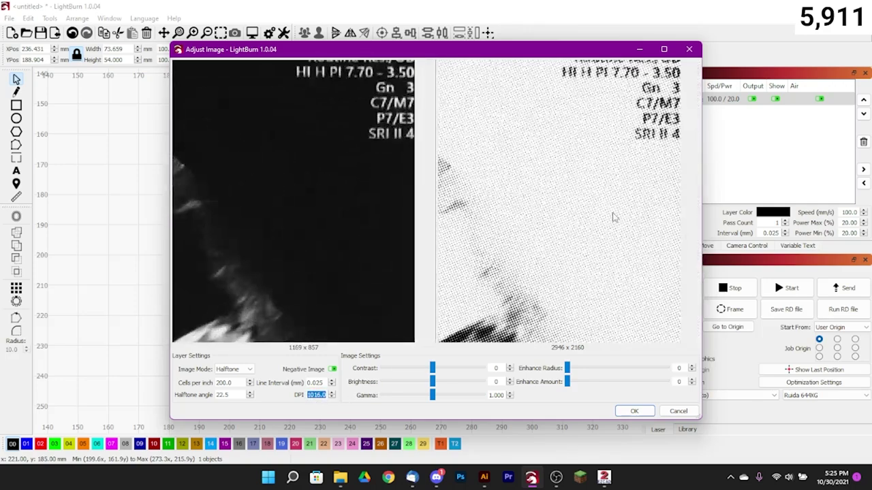
drag(535, 176, 567, 198)
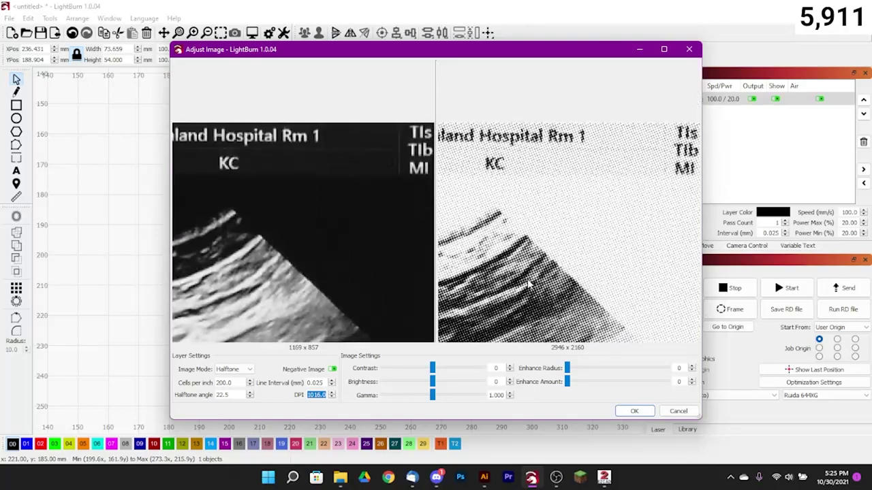
scroll(567, 199, up, 3)
scroll(623, 121, up, 5)
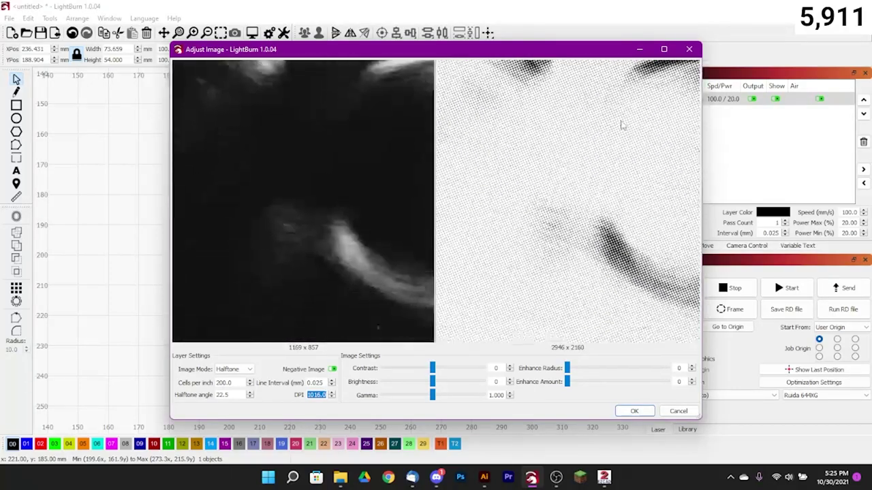
scroll(530, 196, down, 5)
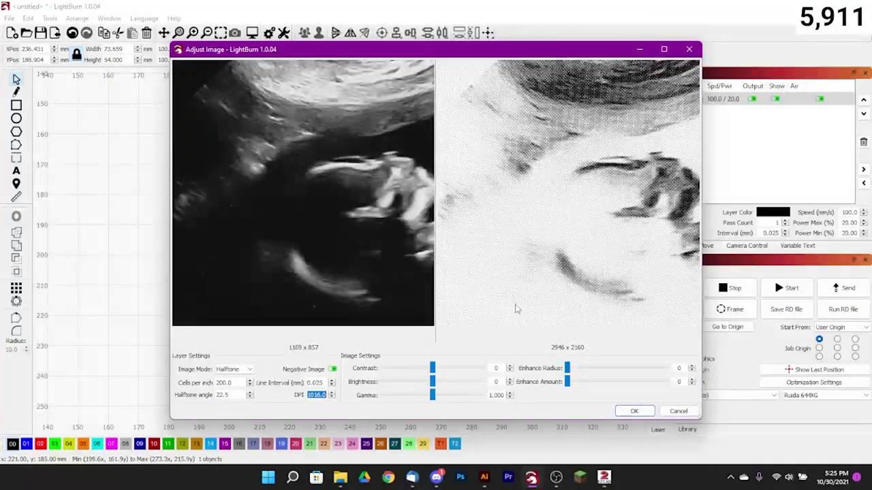
- Raise the image gamma to 1.900 for a lighter halftone and apply the adjustments
drag(440, 401, 443, 399)
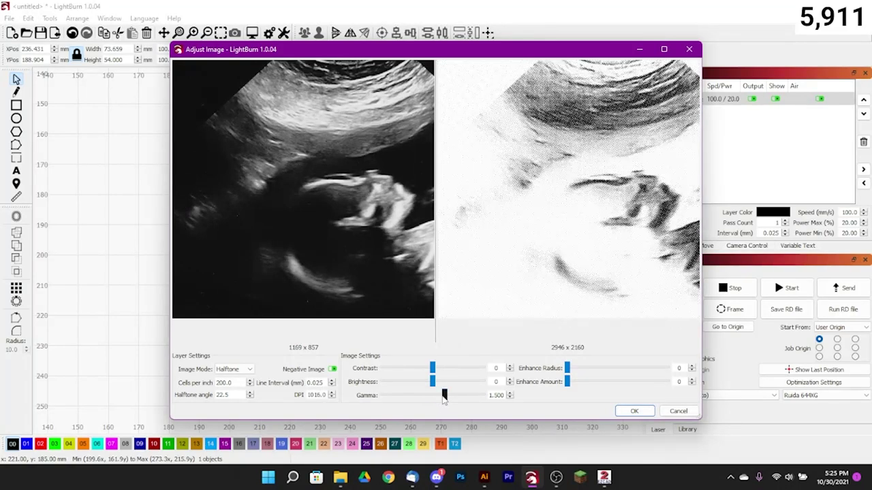
click(449, 395)
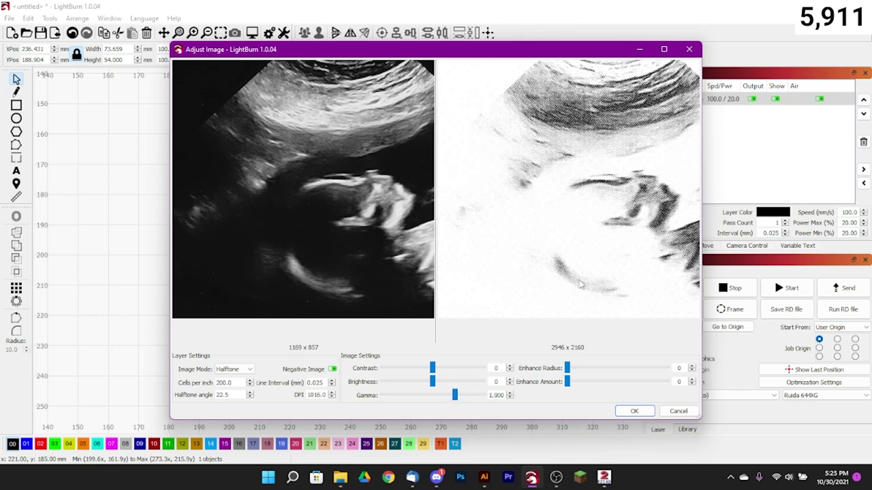
scroll(568, 256, up, 5)
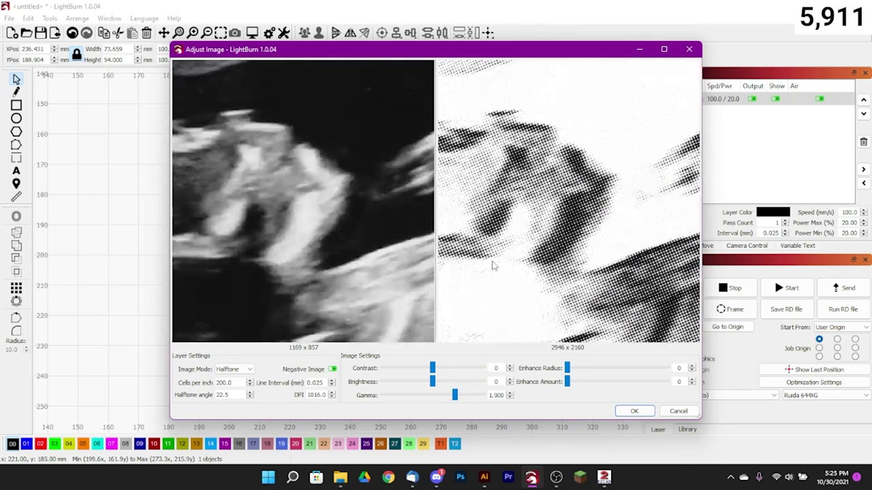
scroll(516, 241, up, 5)
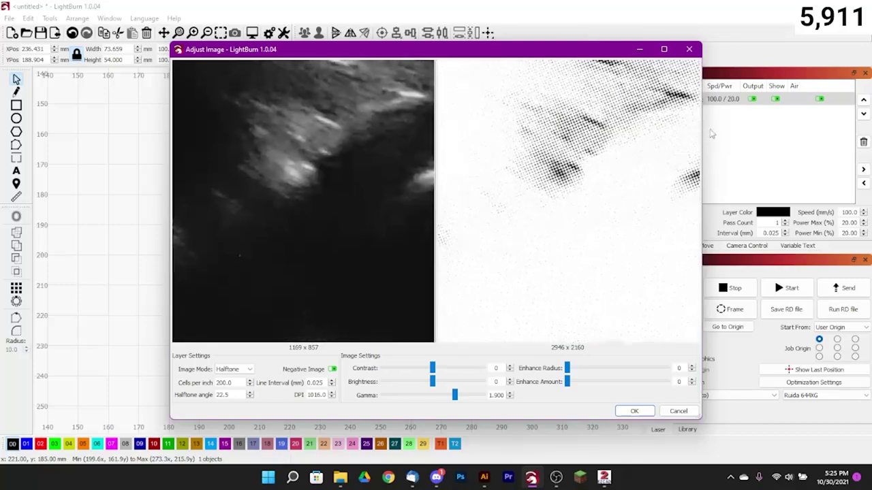
scroll(618, 170, down, 8)
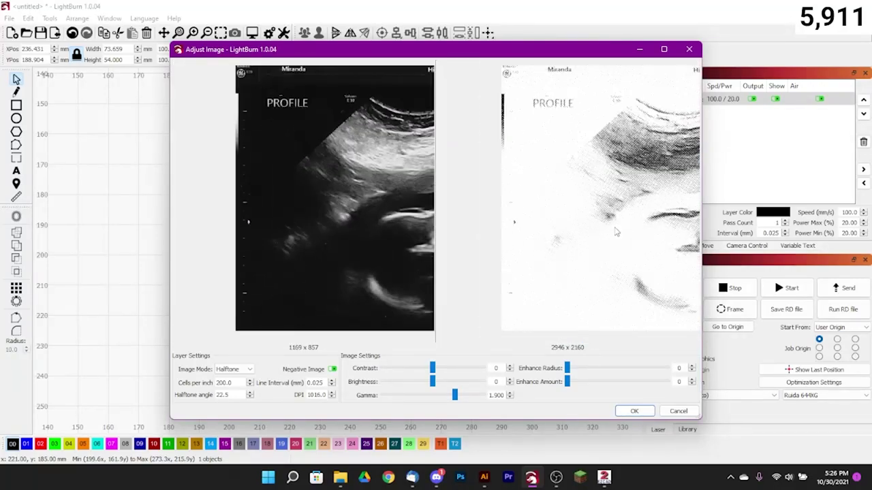
scroll(591, 245, down, 3)
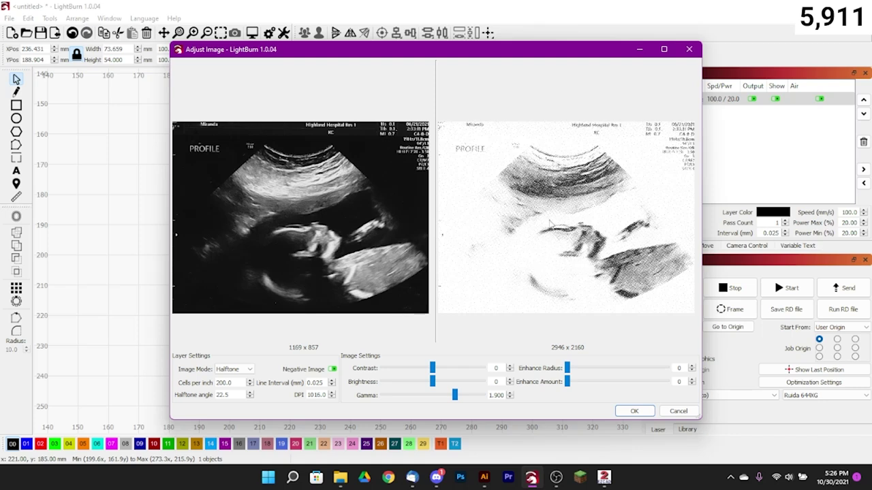
click(634, 411)
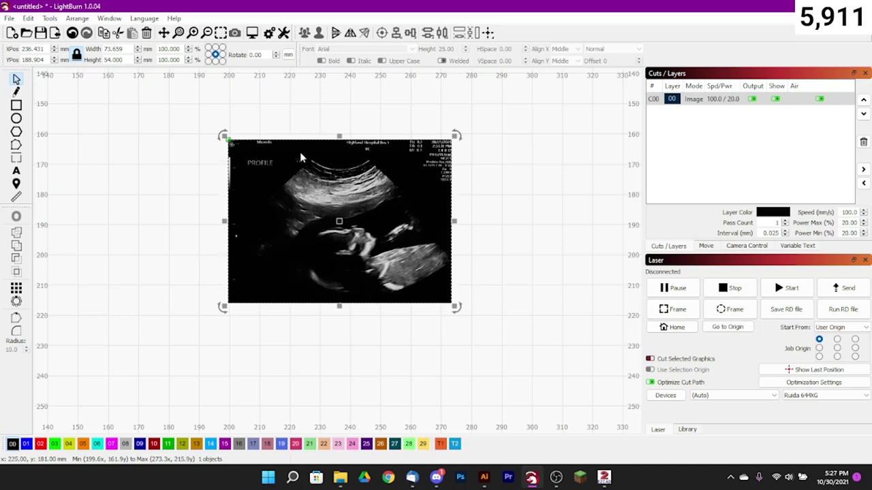
- Save the processed halftone bitmap to the Desktop as coraline, then deselect the image
right_click(323, 261)
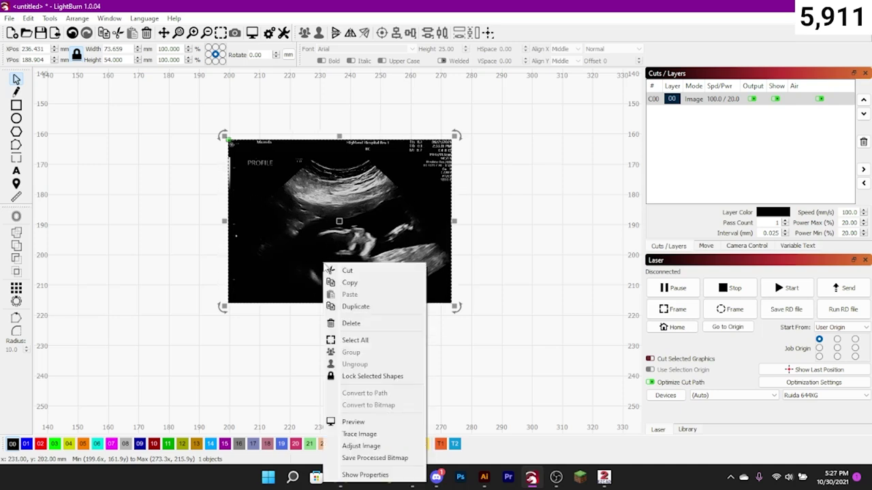
click(392, 458)
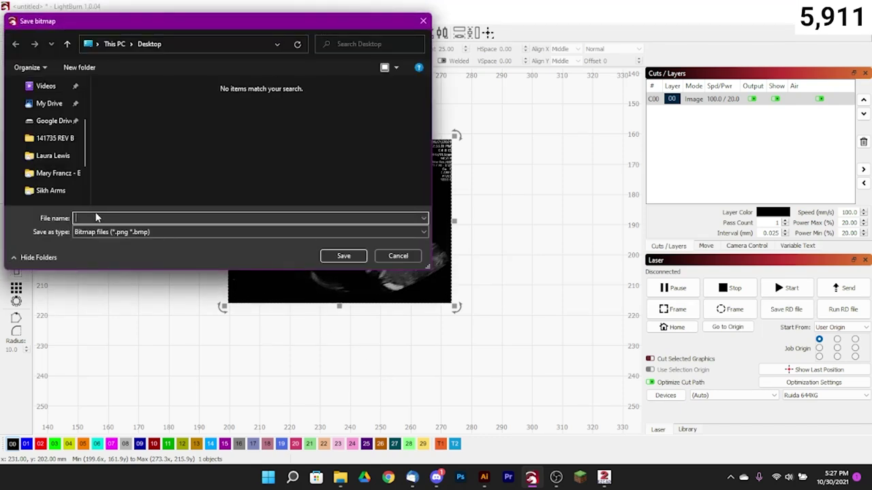
text(coraline)
key(Return)
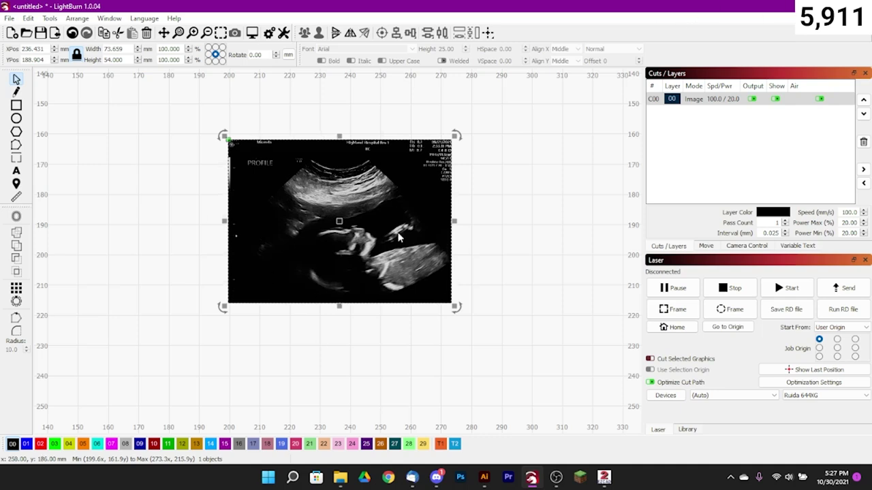
click(533, 182)
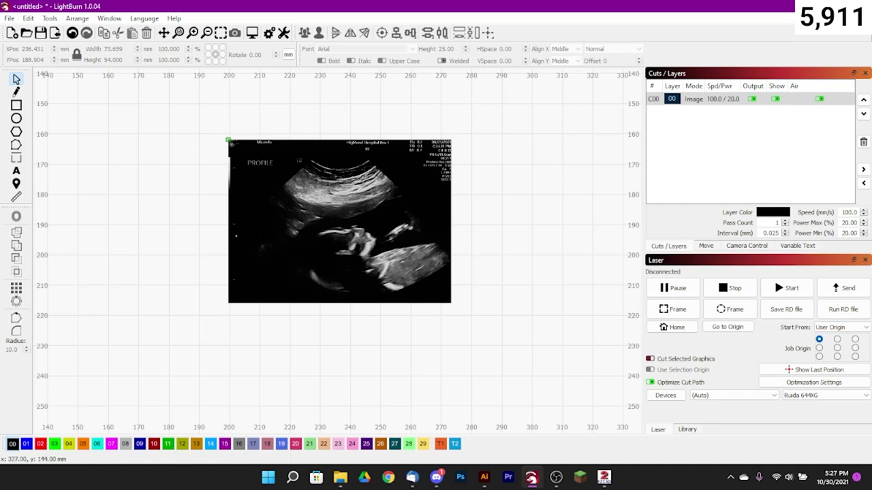
- Close the Downloads folder, view coraline.png zoomed in Photos, then close Photos
click(817, 6)
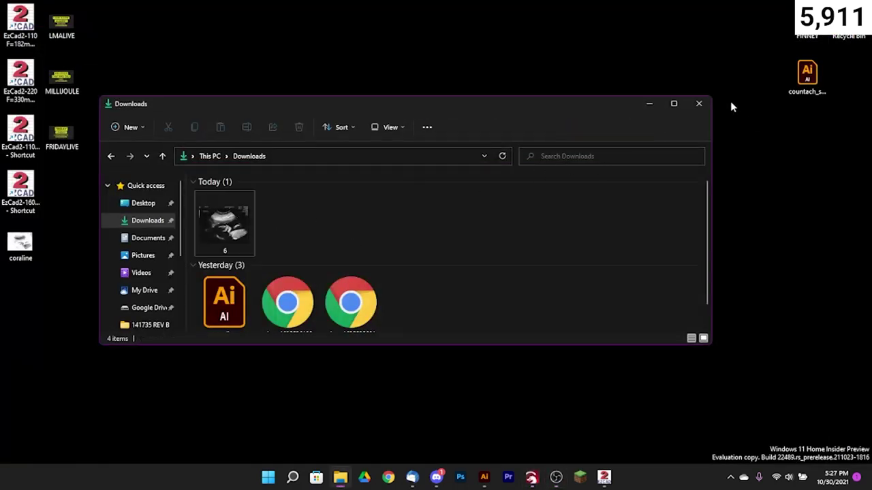
click(699, 103)
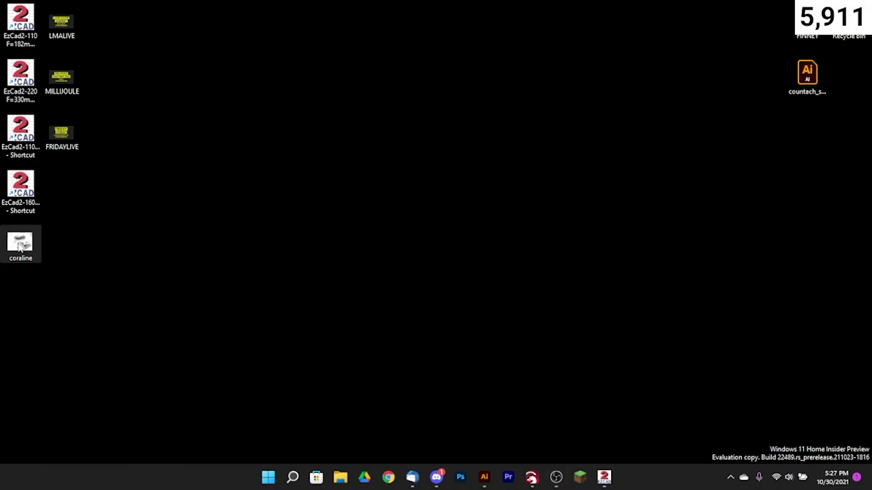
double_click(25, 246)
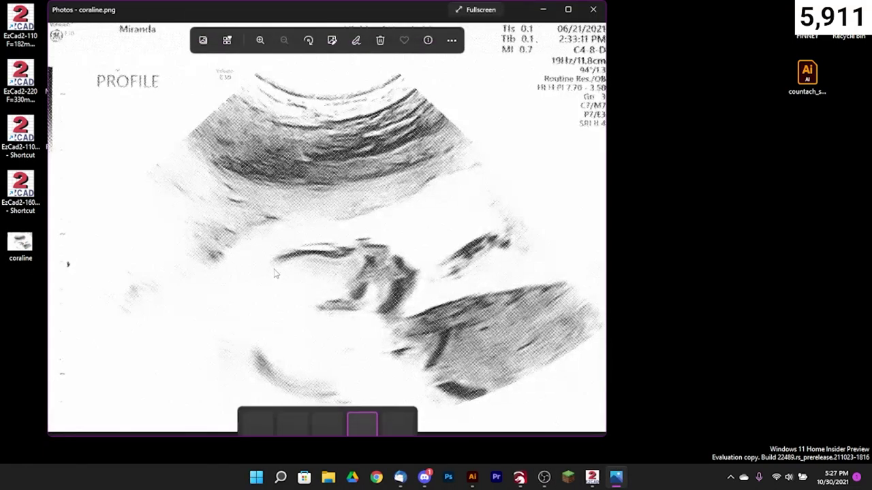
scroll(302, 279, up, 3)
scroll(416, 156, up, 5)
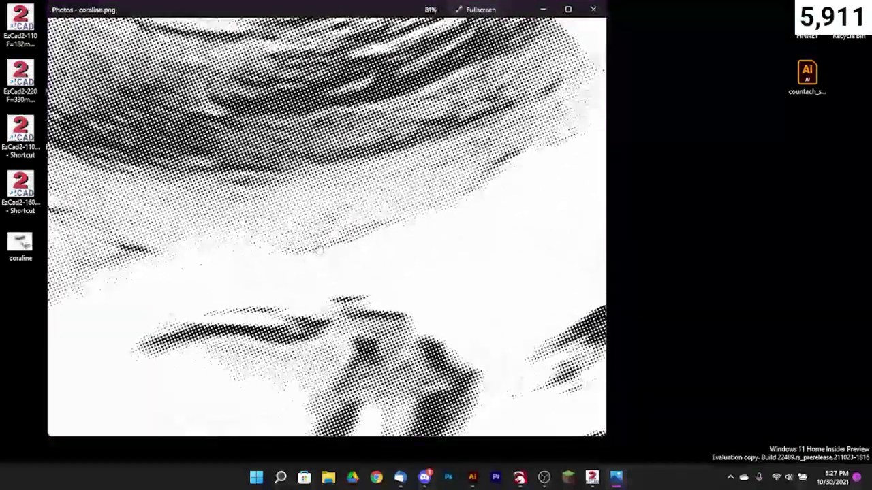
scroll(351, 303, down, 8)
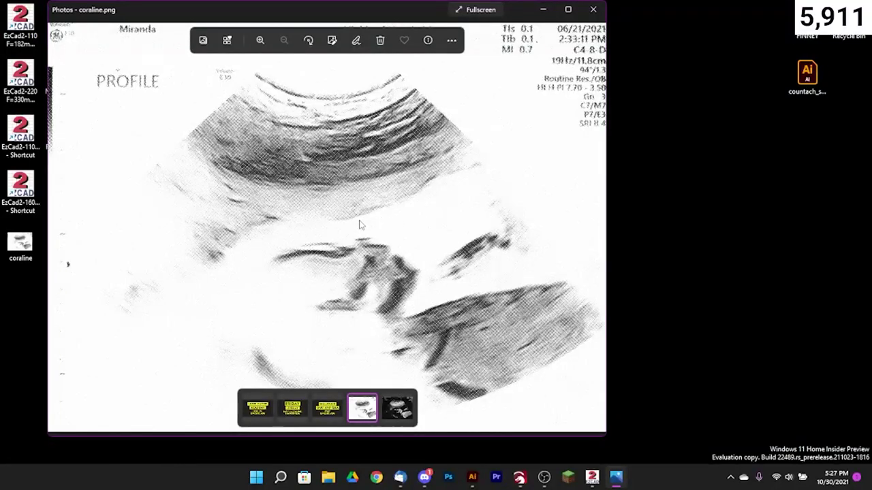
click(593, 10)
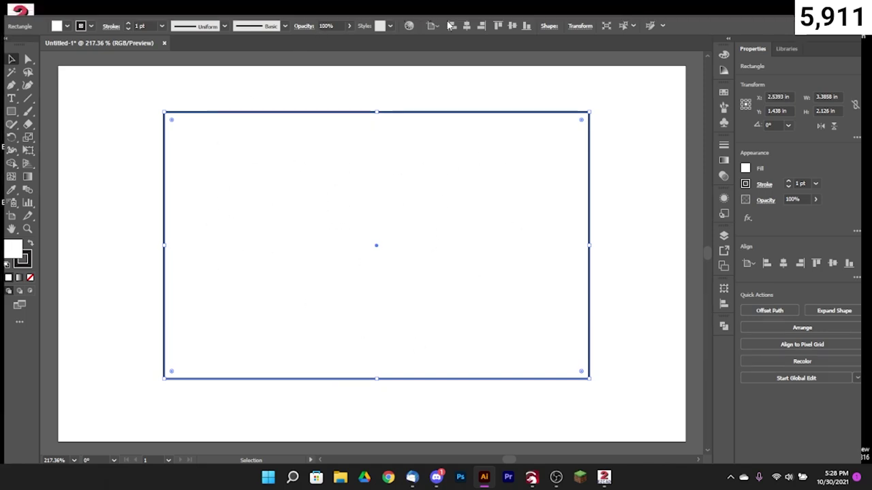
- Drag coraline.png onto the artboard, aligned with the rectangle frame's top-left corner
key(super+Down)
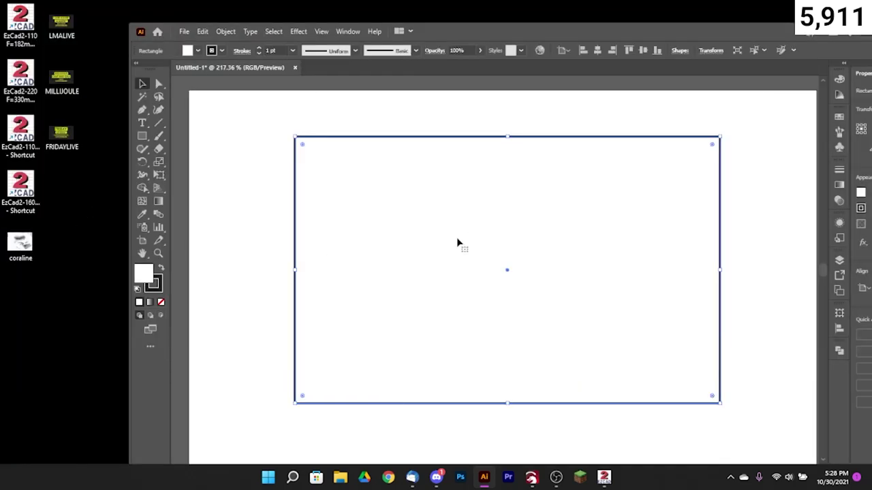
drag(464, 207, 482, 211)
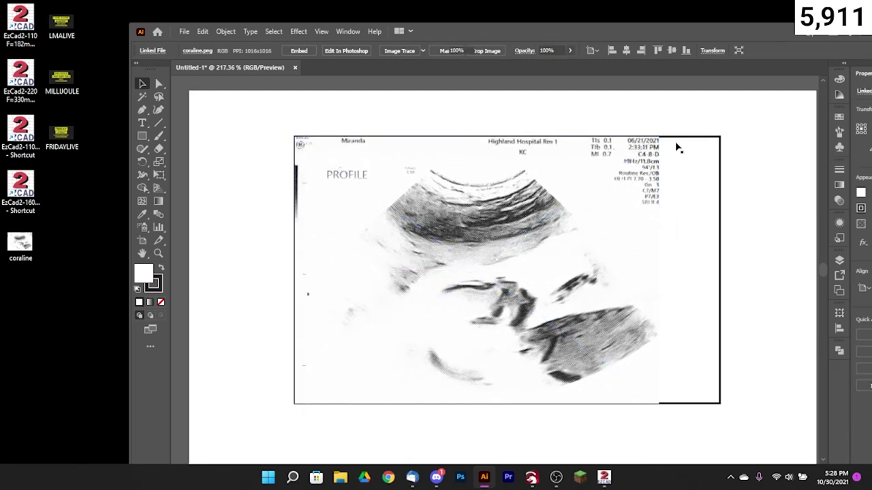
click(722, 208)
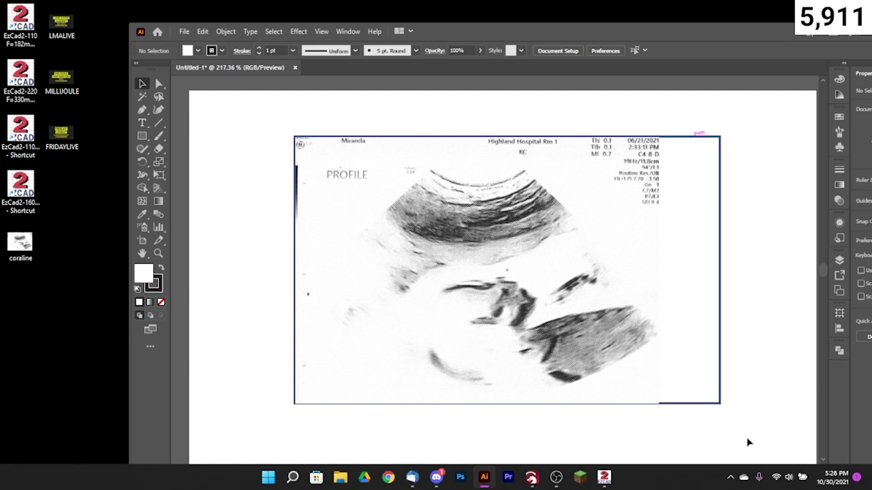
- Select the image together with its rectangle frame and rotate both 90° clockwise
drag(268, 111, 739, 427)
drag(739, 252, 406, 270)
click(509, 313)
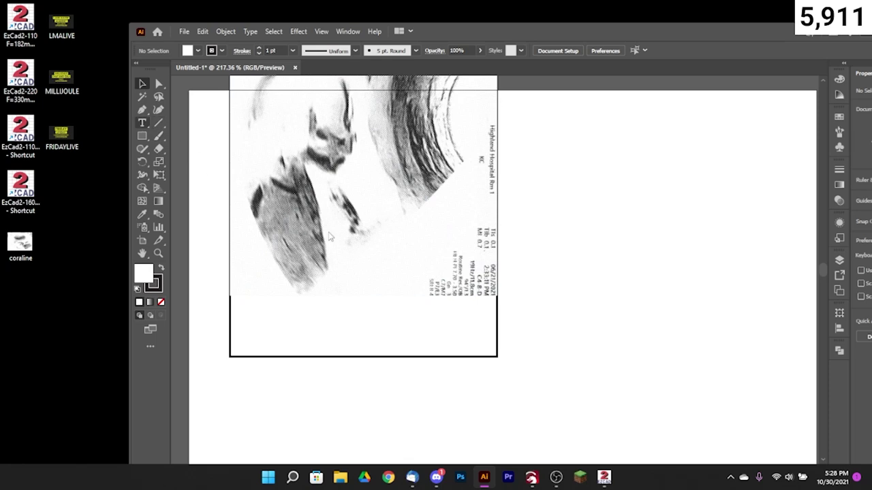
- Type a caption right of the image: the baby's name, 'Due: Nov. 6 2021', 'Spooky Baby!'
click(547, 260)
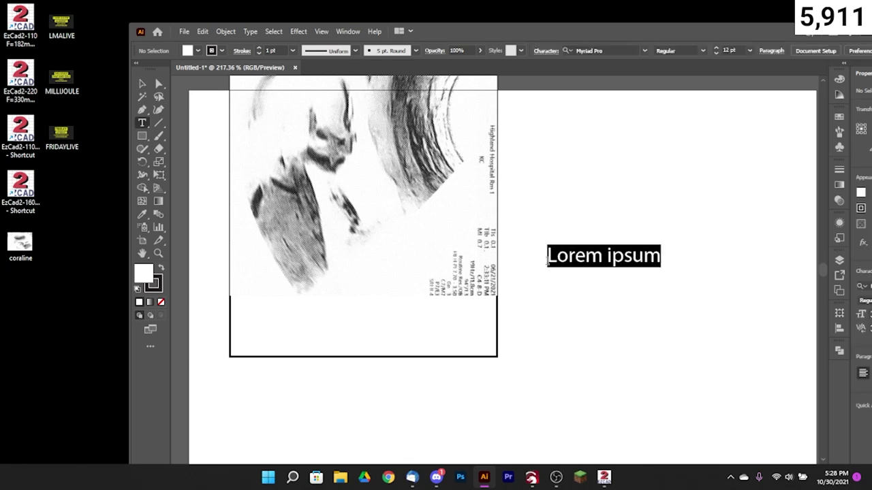
text(C)
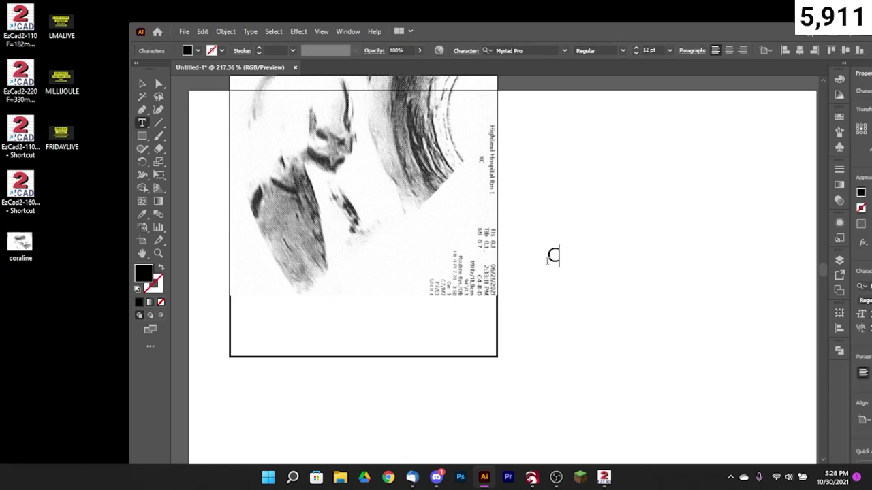
text(oraline Or)
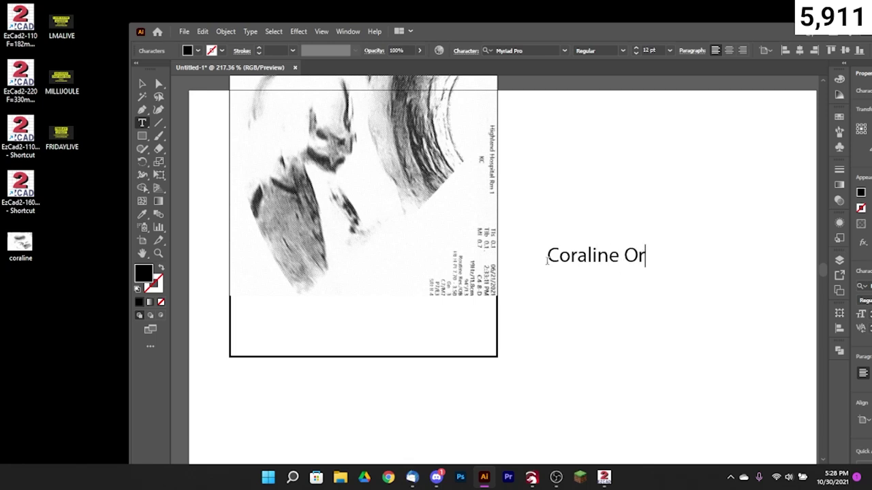
text(ionDue)
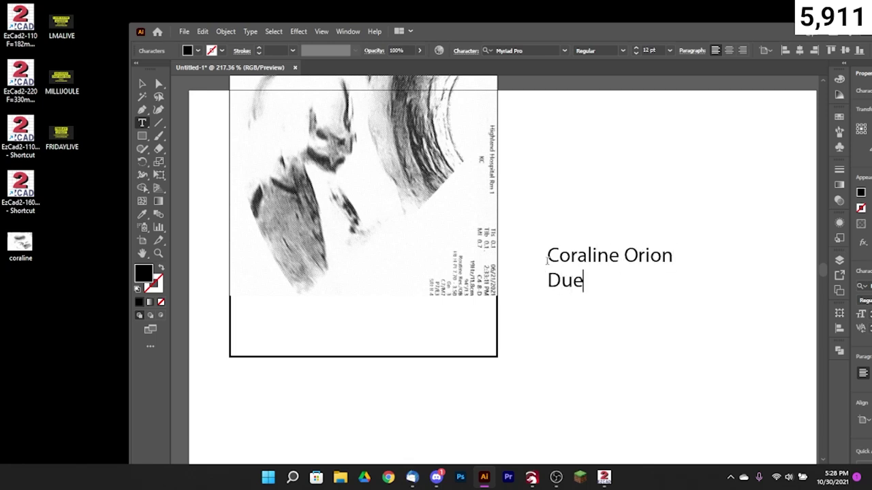
text(: Nov. 6 2021)
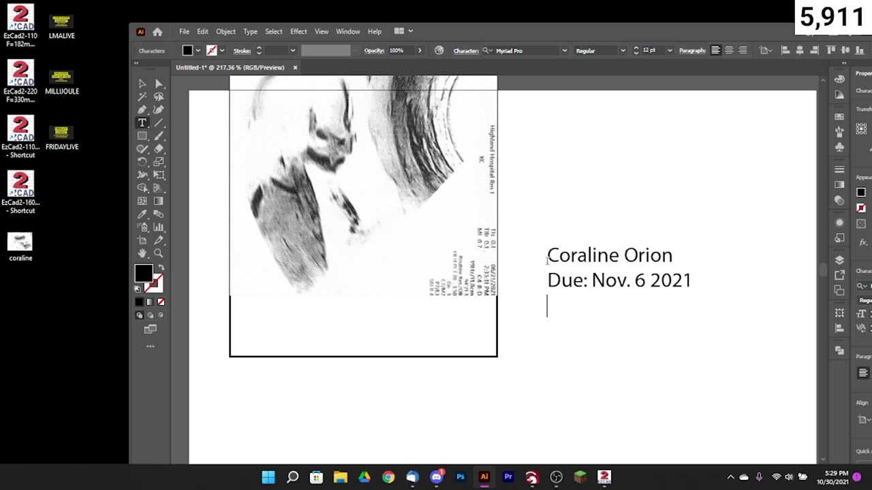
key(Return)
text(Spook)
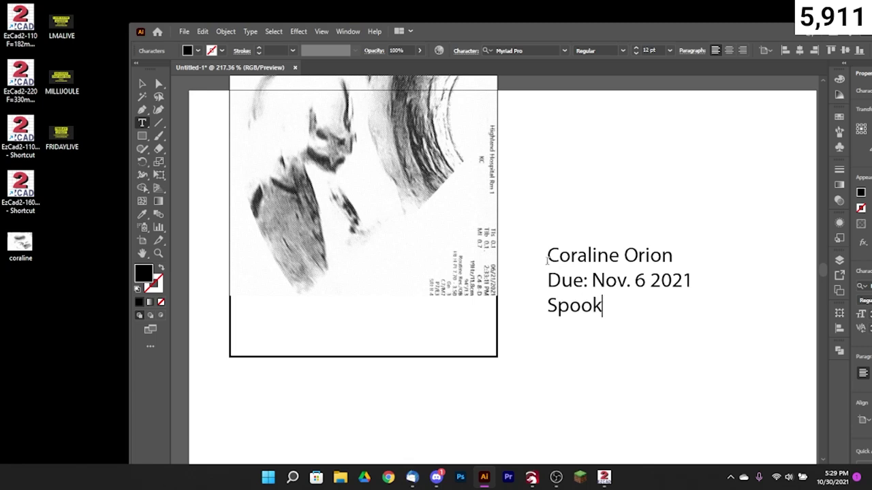
text(y Baby!)
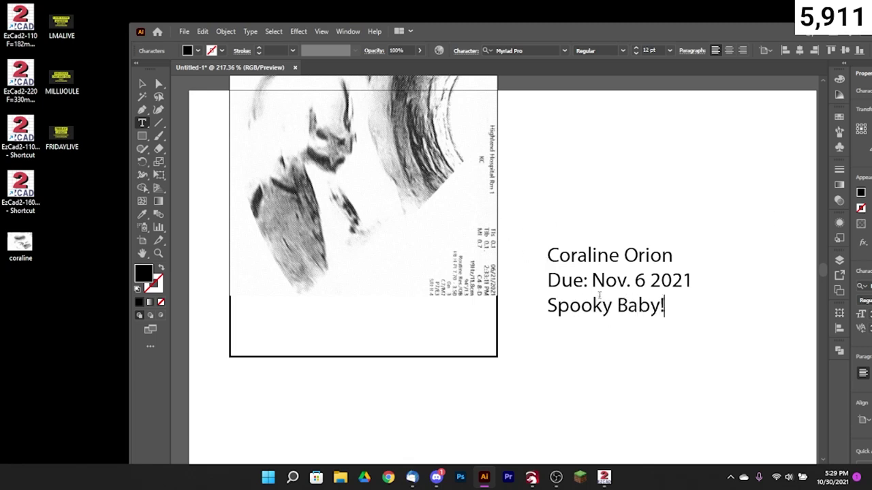
key(ctrl+a)
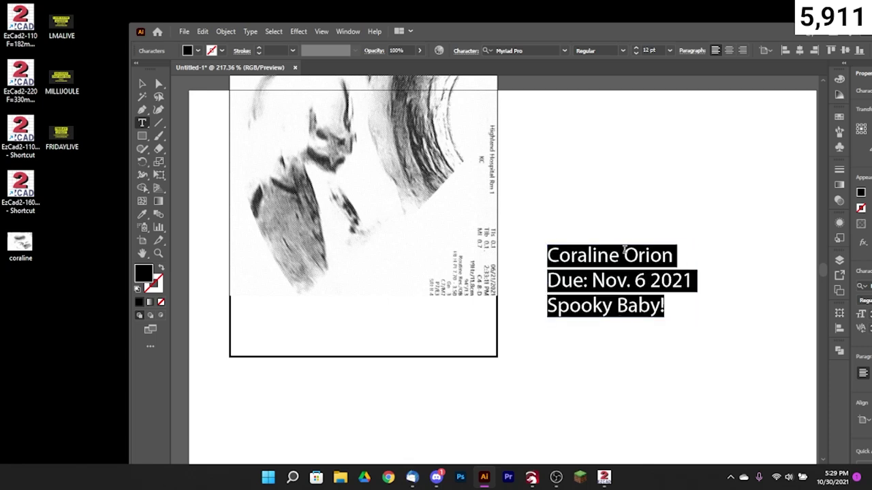
- Set the caption text in the Source Code Variable Bold font
click(531, 50)
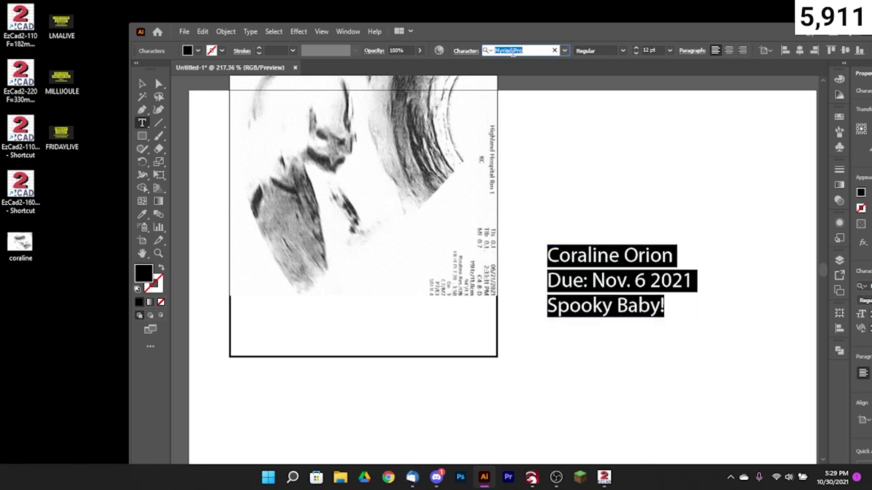
text(source)
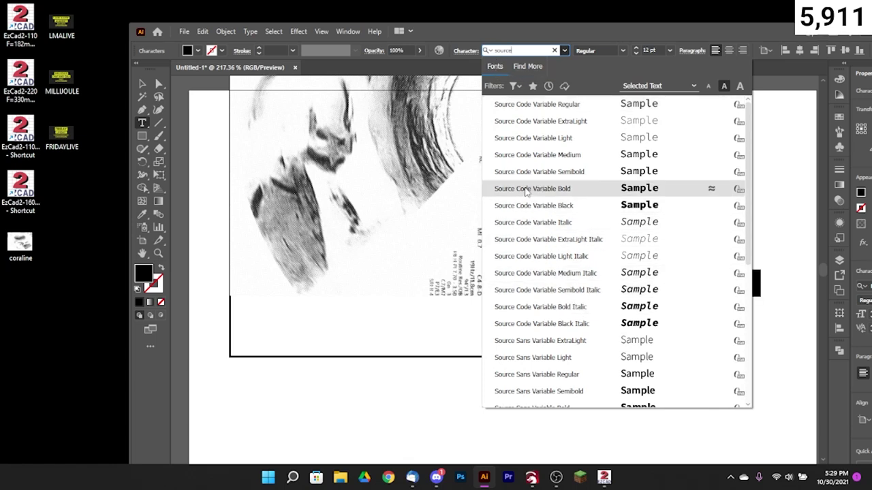
click(523, 189)
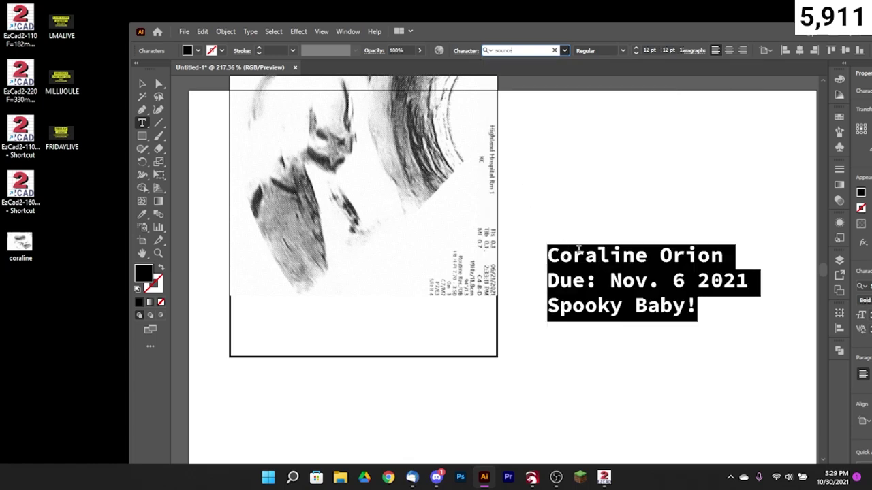
- Expand the caption text object into outlined shapes via Object > Expand
click(143, 83)
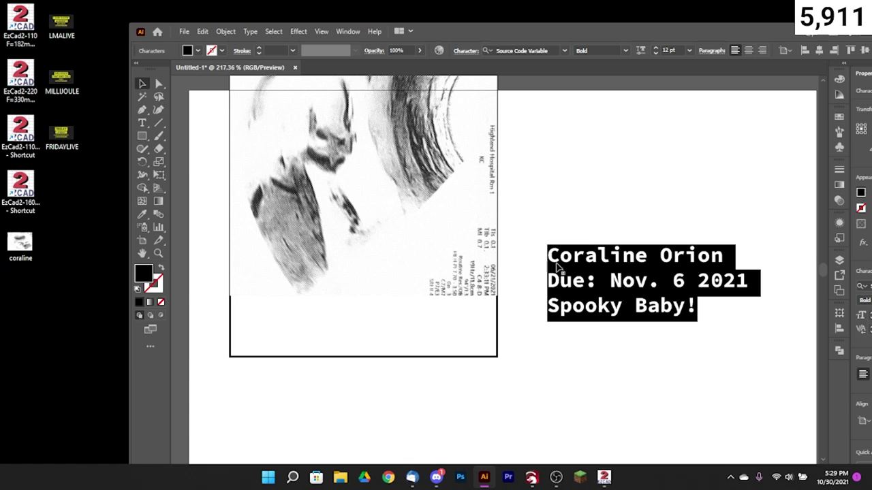
click(575, 260)
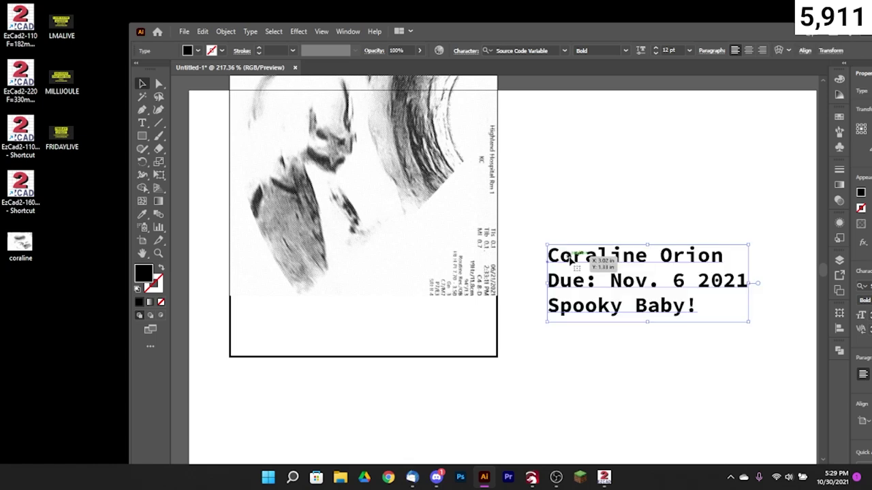
click(225, 32)
click(279, 147)
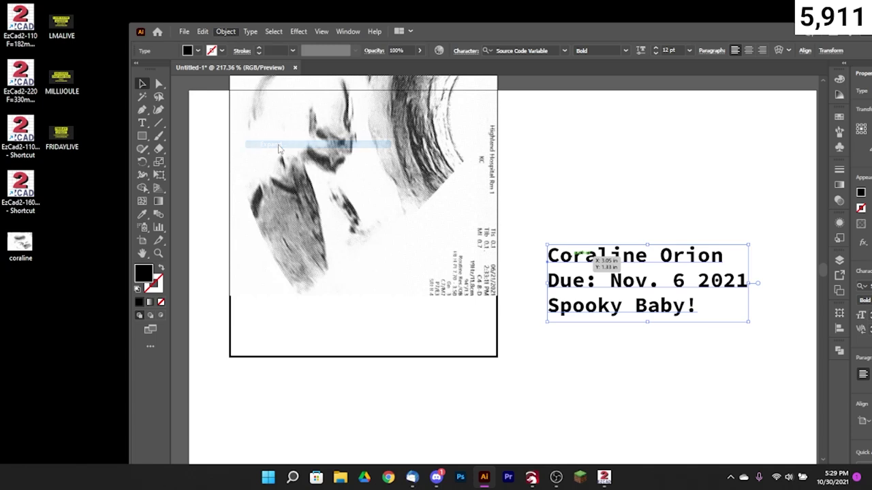
click(405, 302)
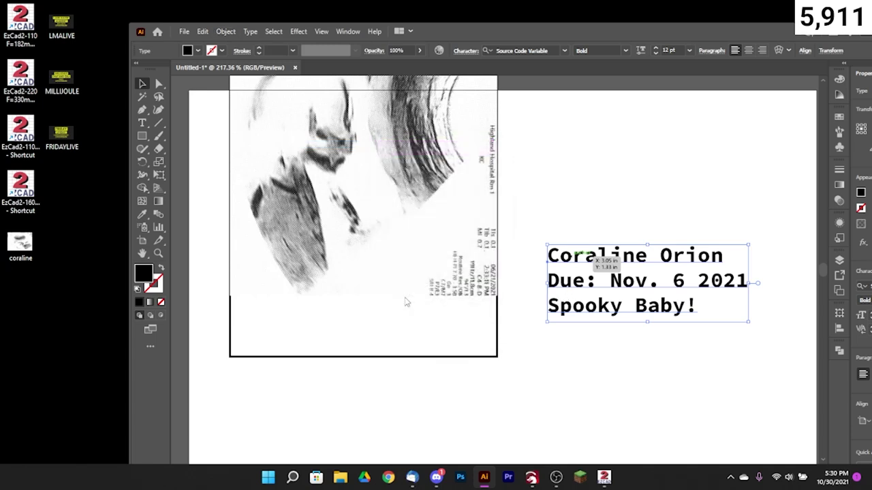
- Ungroup the outlined lines, moving the Spooky Baby! line up closer and shrinking it
right_click(555, 258)
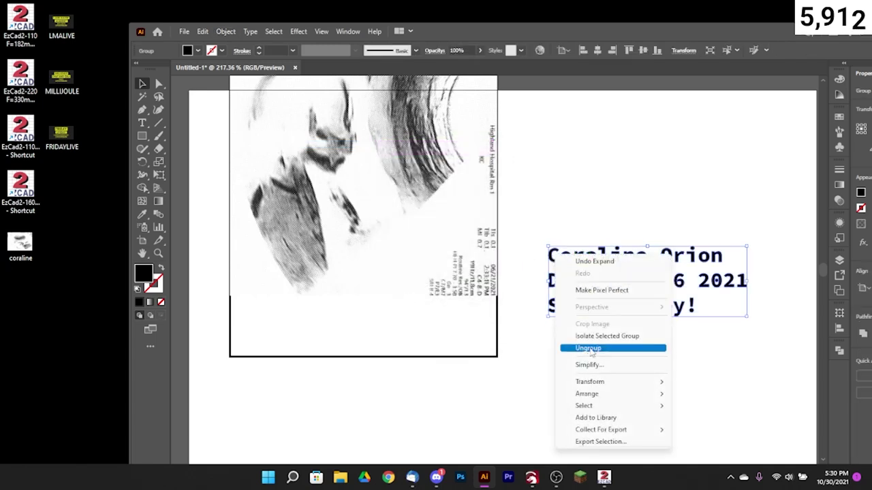
click(583, 347)
click(557, 234)
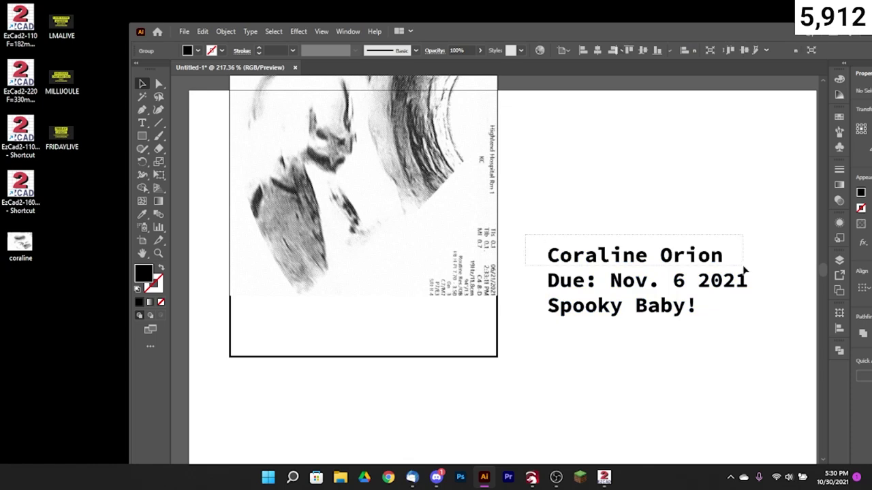
click(745, 271)
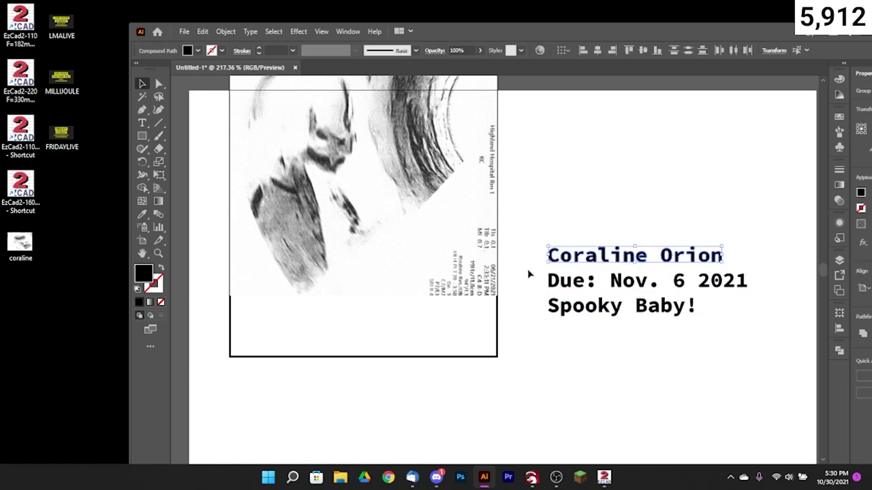
click(714, 283)
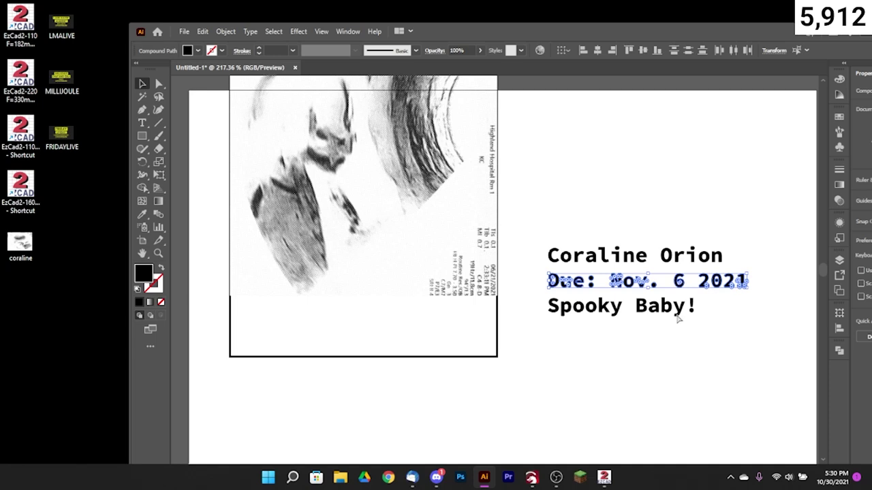
click(720, 297)
drag(622, 294, 600, 270)
click(666, 300)
mouse_move(696, 309)
mouse_down()
mouse_move(668, 301)
mouse_move(681, 305)
mouse_up()
click(650, 335)
- Unite the three lines into one shape, scale it down, and place it below the image inside the frame
click(715, 281)
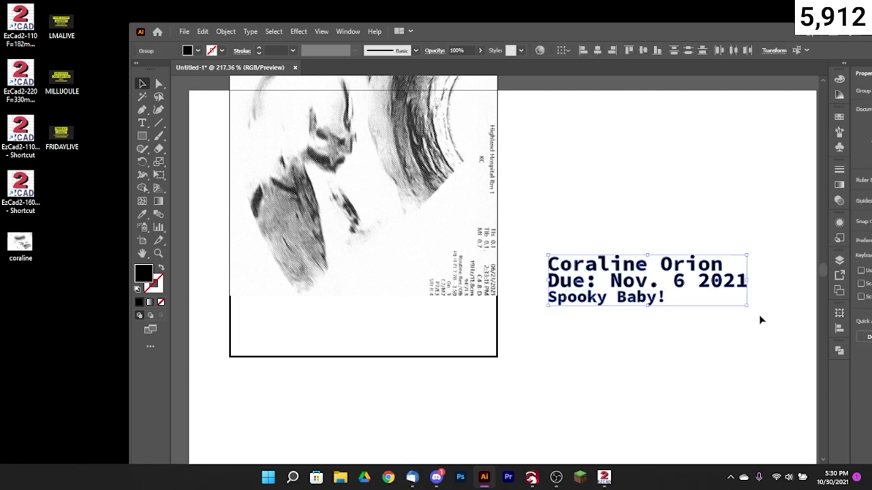
click(839, 352)
click(718, 375)
click(807, 347)
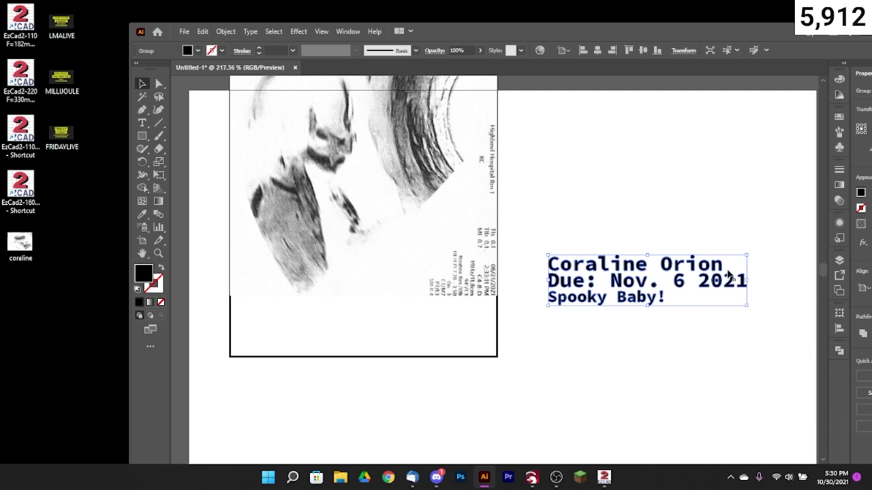
drag(745, 256, 681, 269)
drag(599, 281, 291, 319)
drag(361, 344, 402, 355)
click(357, 345)
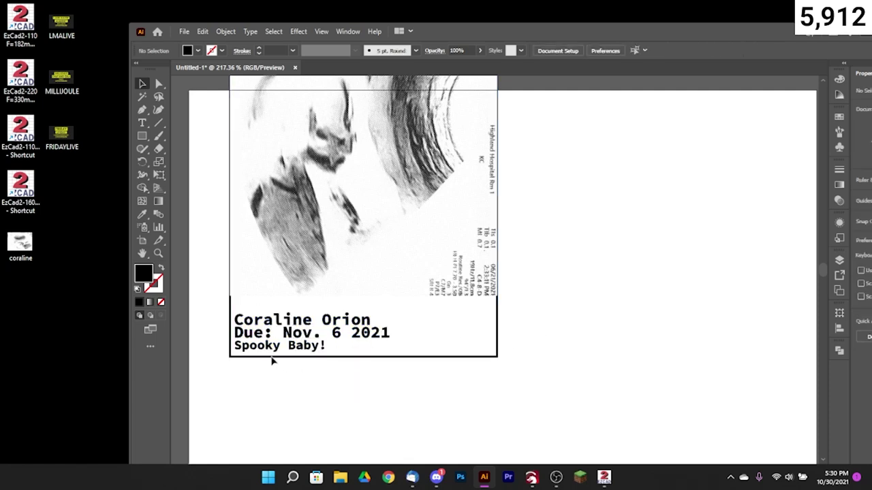
- Rotate the image and caption text 90° counter-clockwise and place them along the frame's right edge
scroll(293, 357, up, 2)
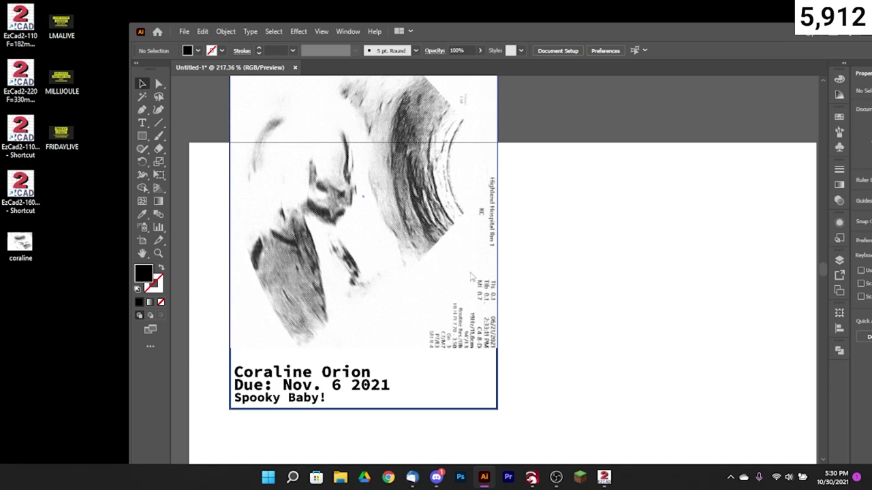
scroll(606, 327, down, 3)
scroll(517, 320, up, 2)
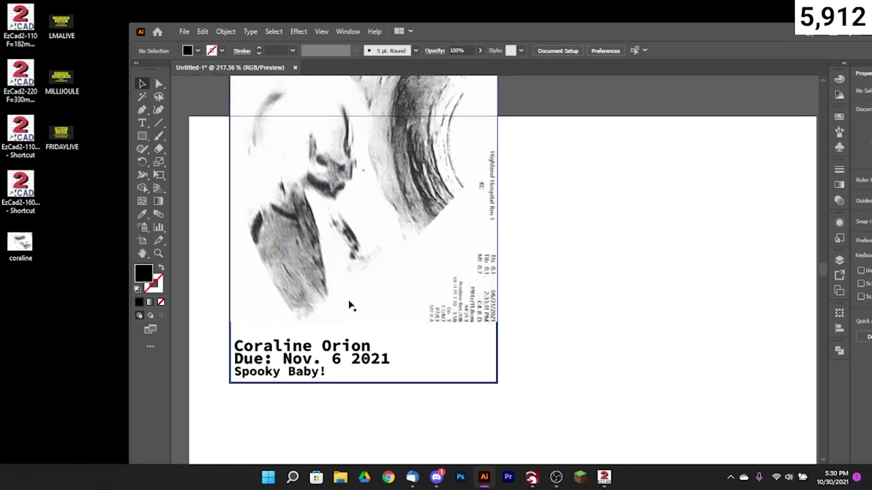
scroll(486, 341, up, 1)
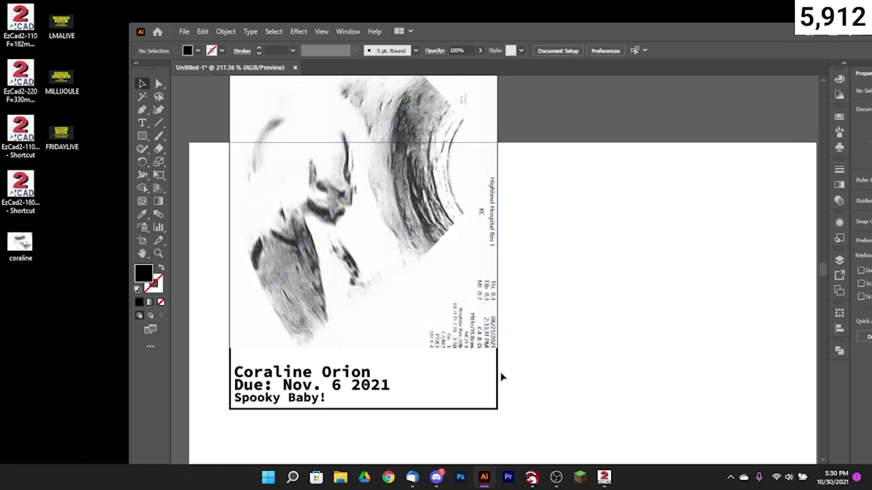
click(461, 325)
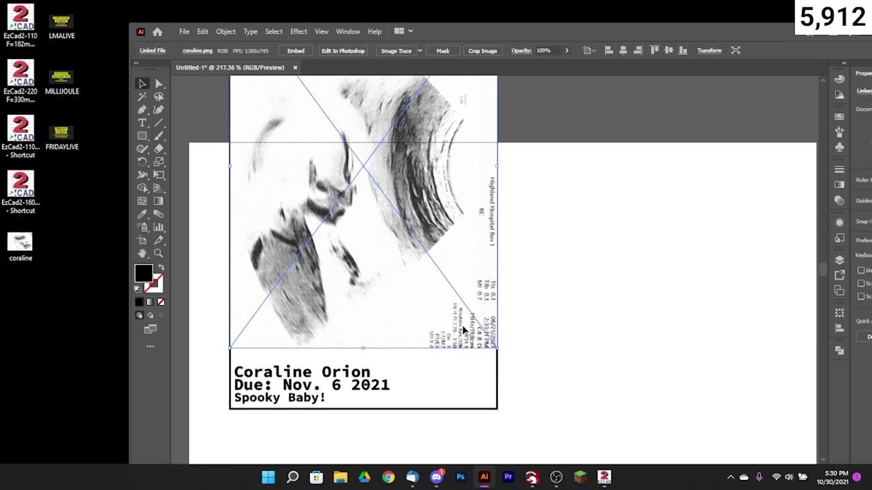
shift+click(340, 387)
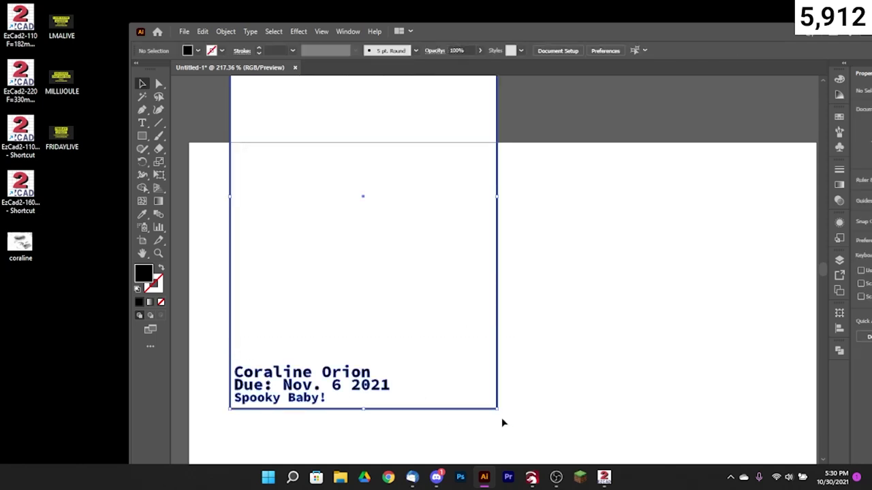
drag(547, 400, 565, 139)
drag(403, 236, 478, 324)
click(705, 280)
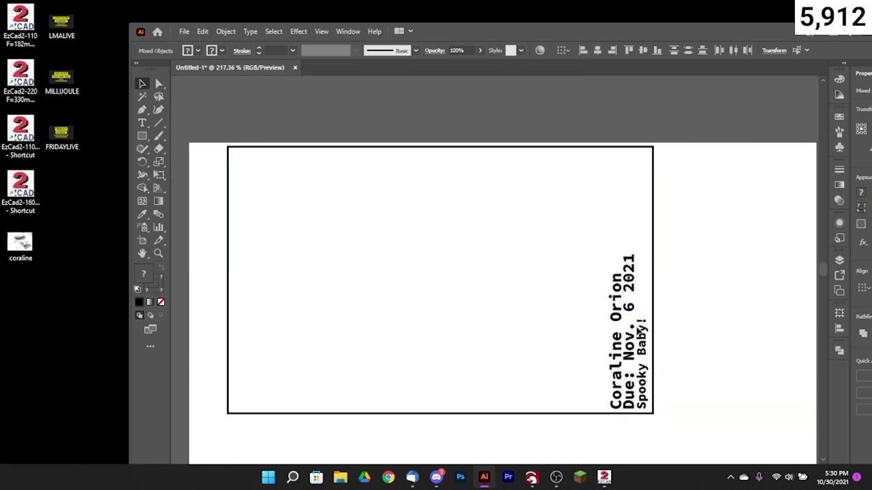
- Save the artwork to the Desktop under the name coralinedata
click(183, 31)
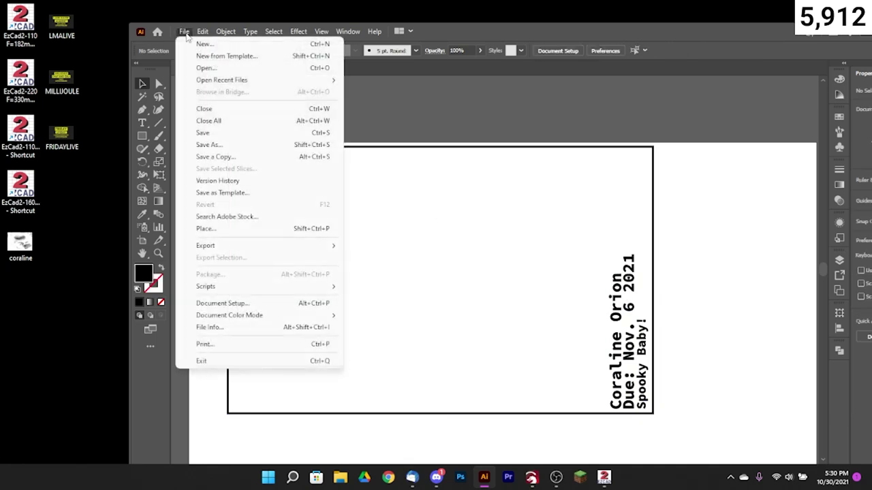
click(212, 145)
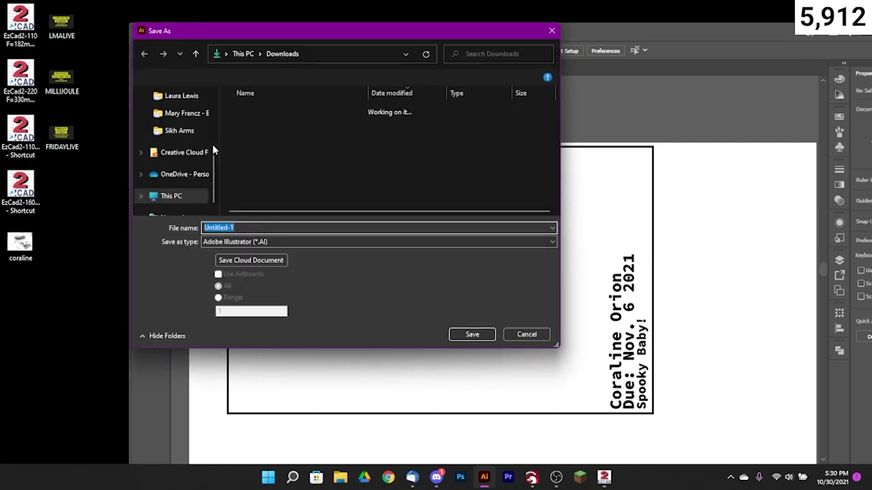
text(coralinedata)
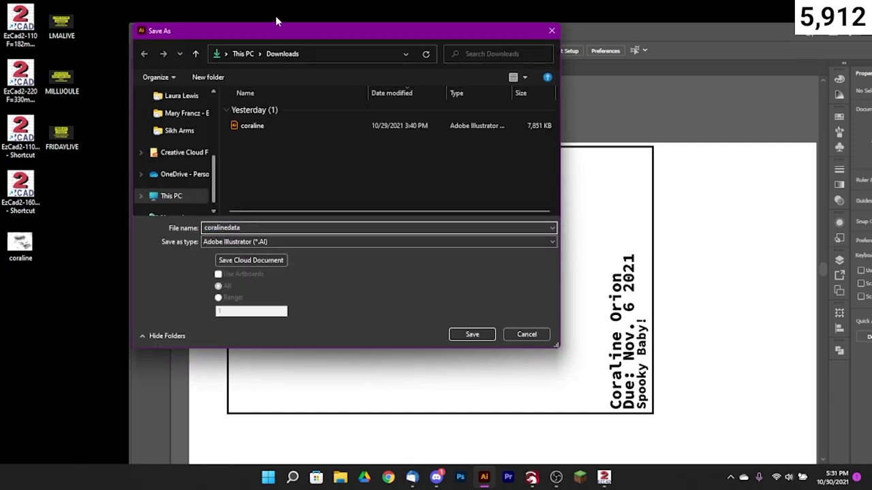
scroll(175, 109, up, 6)
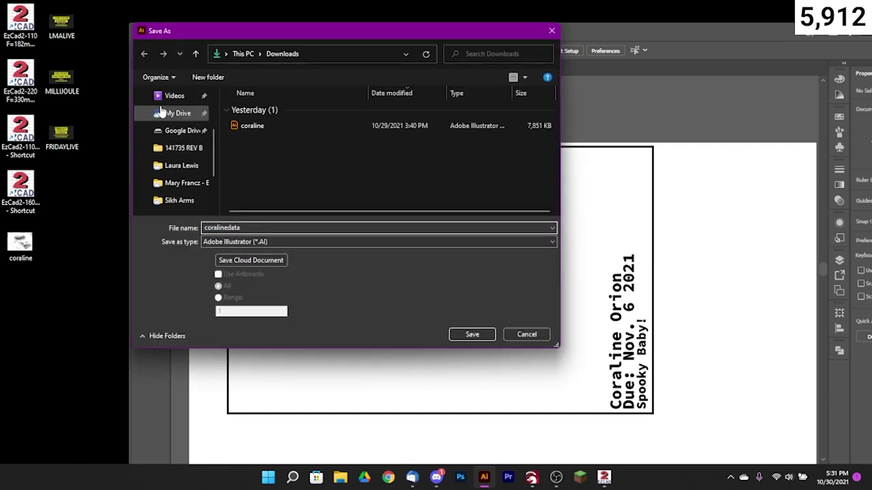
scroll(180, 115, up, 1)
click(179, 117)
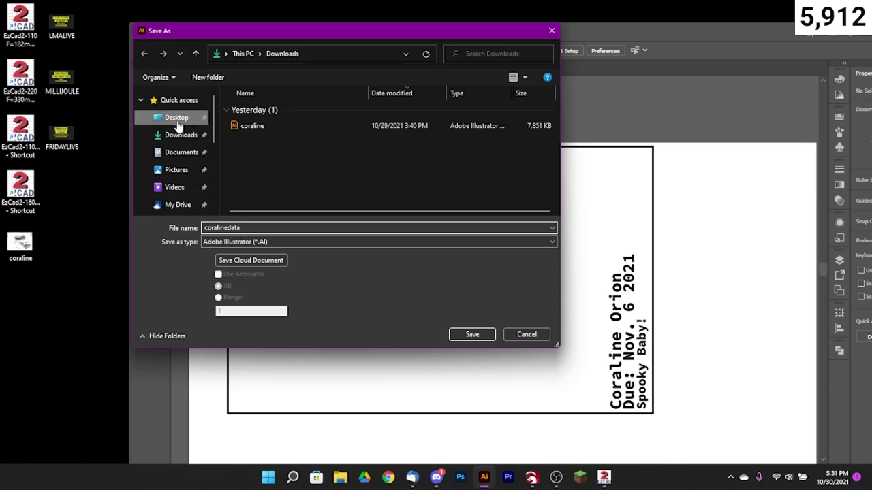
click(472, 335)
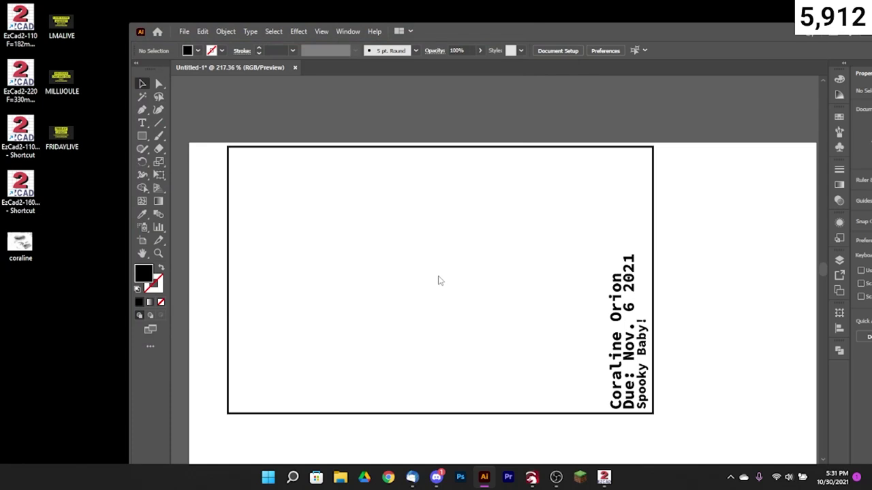
- Set the file version to Illustrator 8 and accept the older-format warning
click(390, 81)
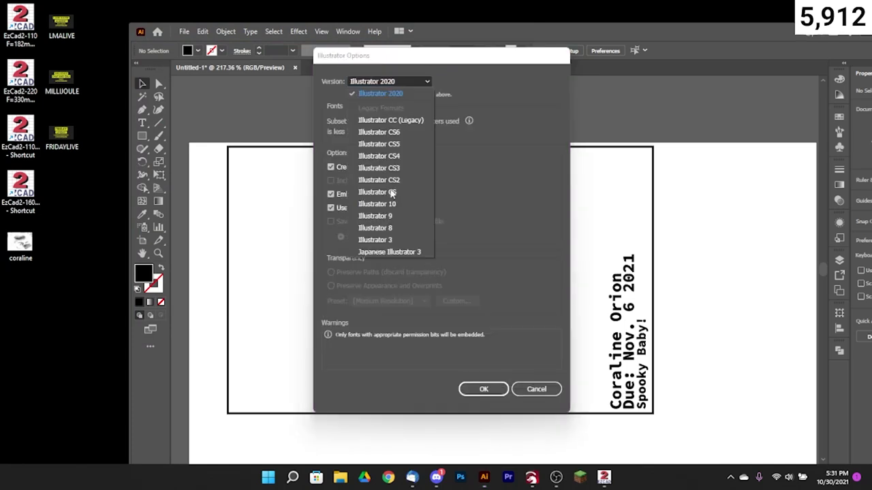
click(390, 227)
click(499, 380)
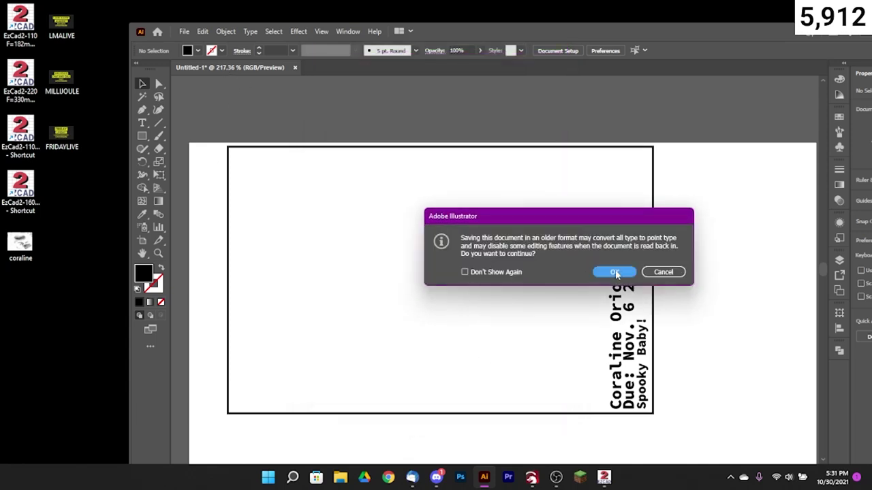
click(617, 272)
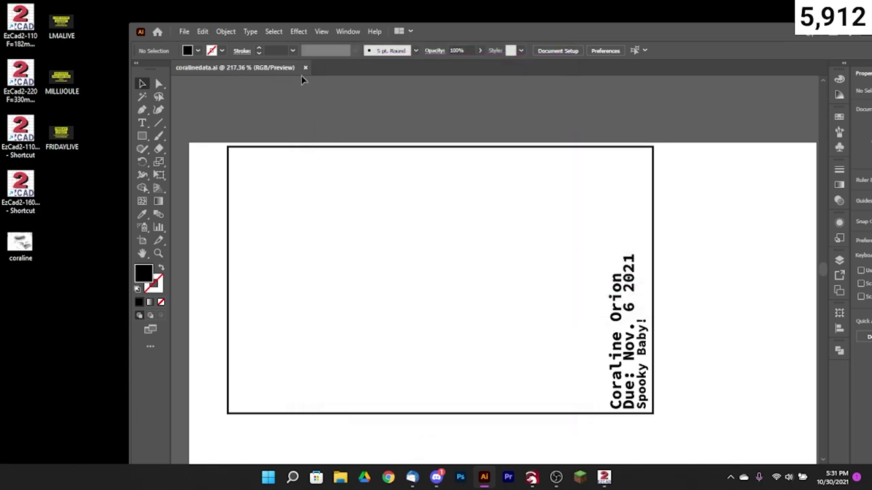
click(305, 67)
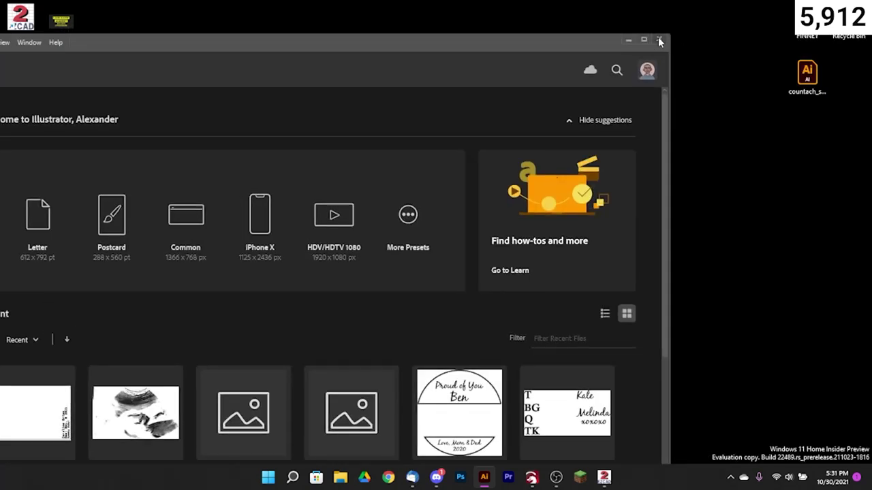
- Close Illustrator, select coralinedata on the desktop, and launch EzCad2 from the taskbar
click(659, 42)
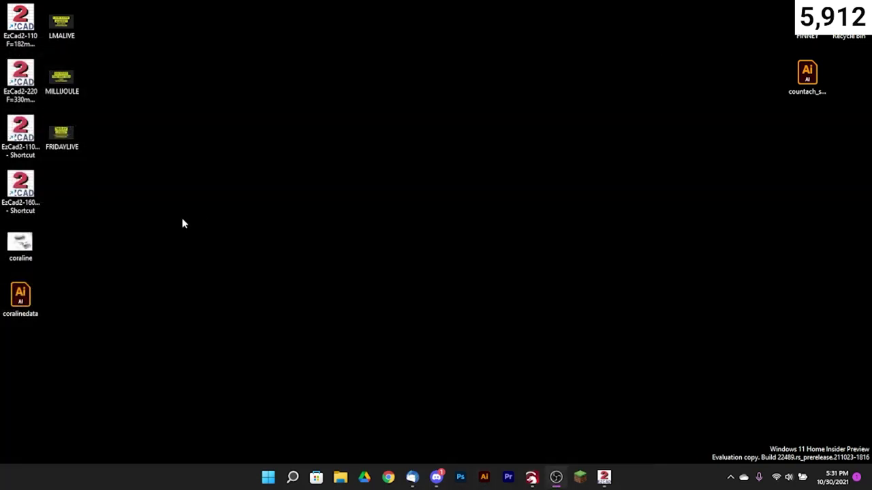
click(19, 294)
click(603, 477)
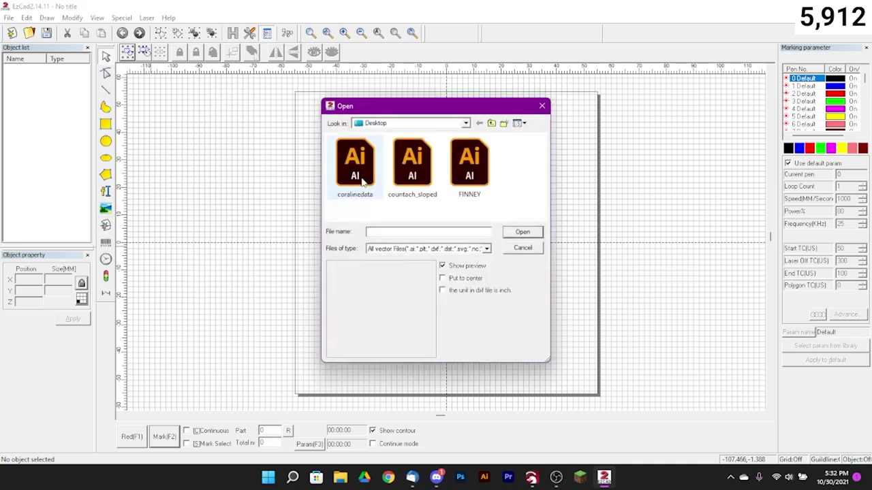
- Import the coralinedata vector file and centre it on the work area
click(355, 167)
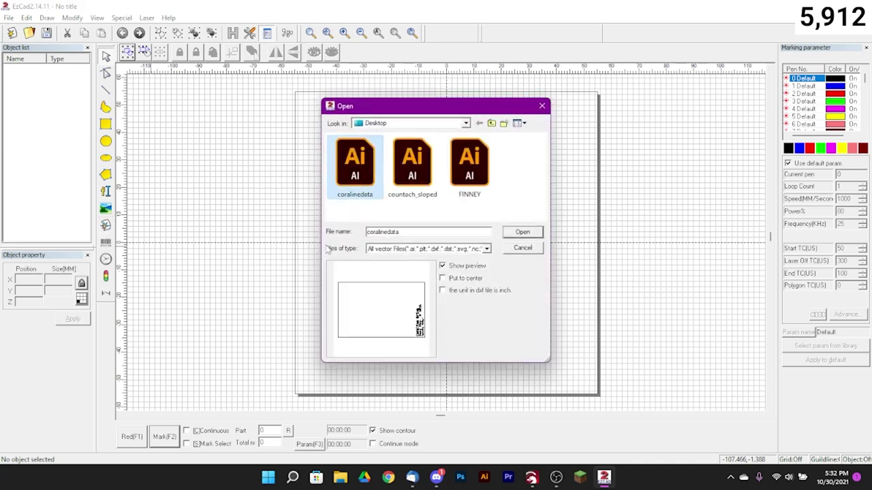
click(519, 234)
key(ctrl+e)
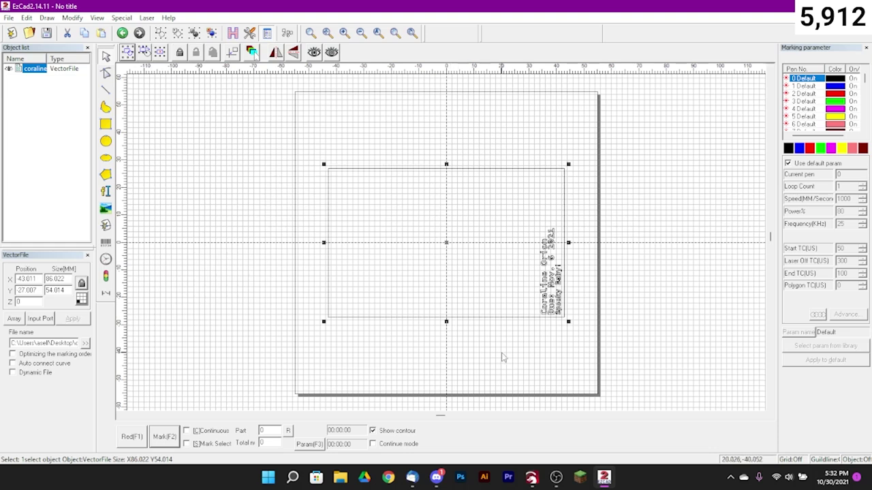
click(502, 408)
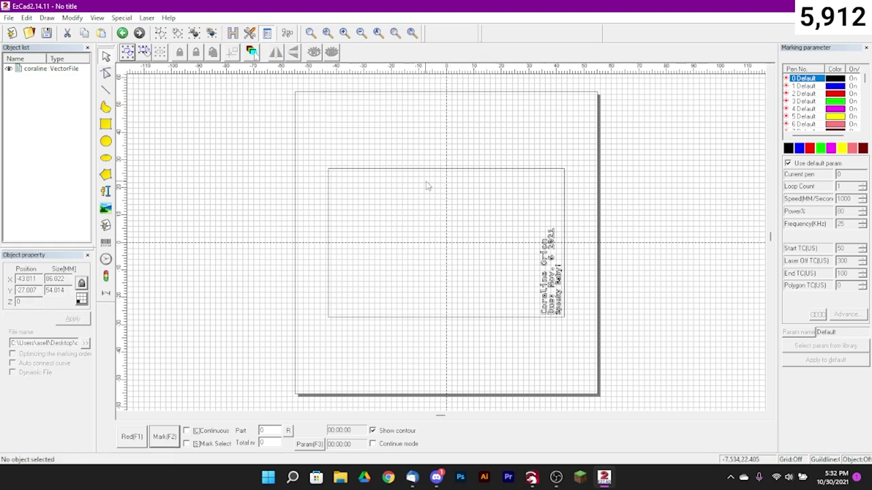
- Import the coraline PNG as a bitmap onto the canvas
click(105, 224)
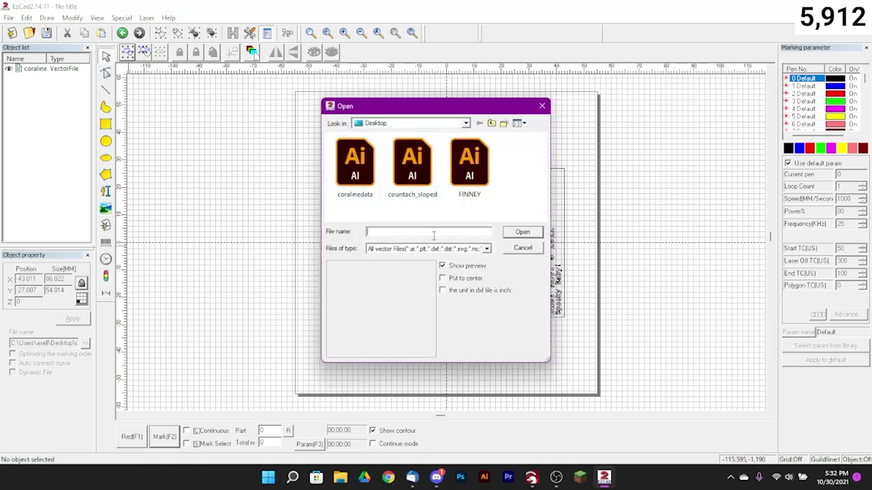
click(522, 248)
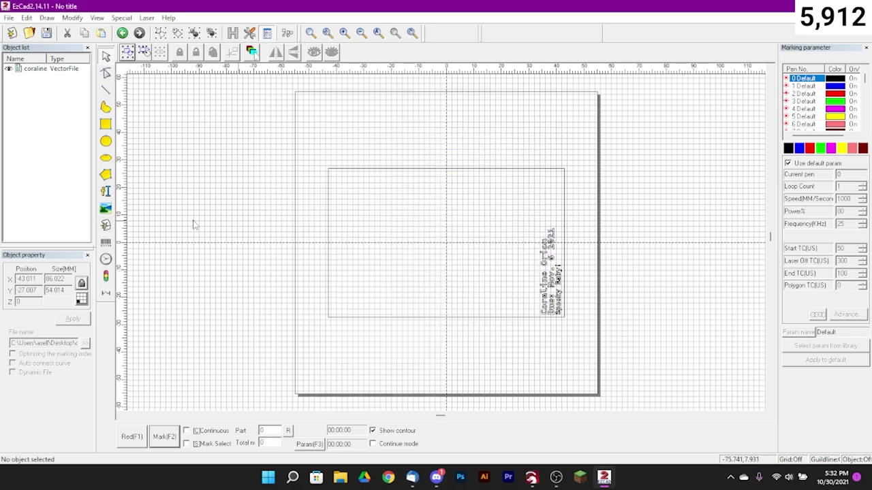
click(104, 209)
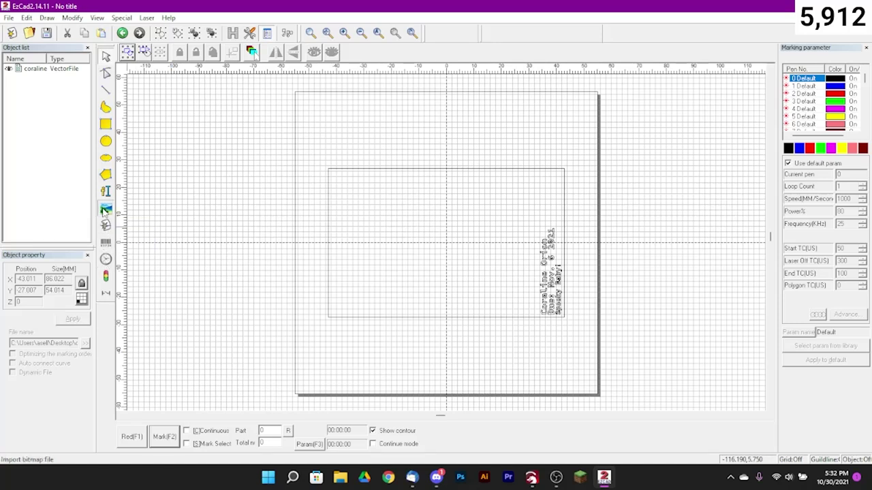
click(415, 179)
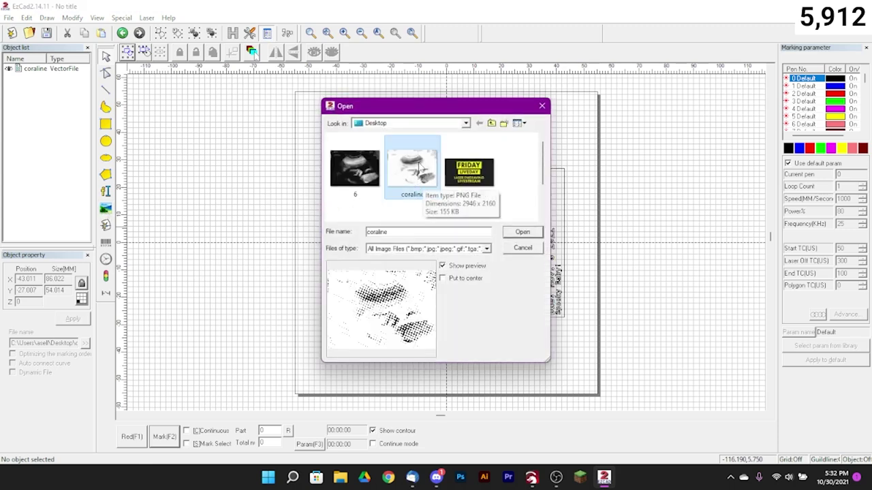
double_click(413, 170)
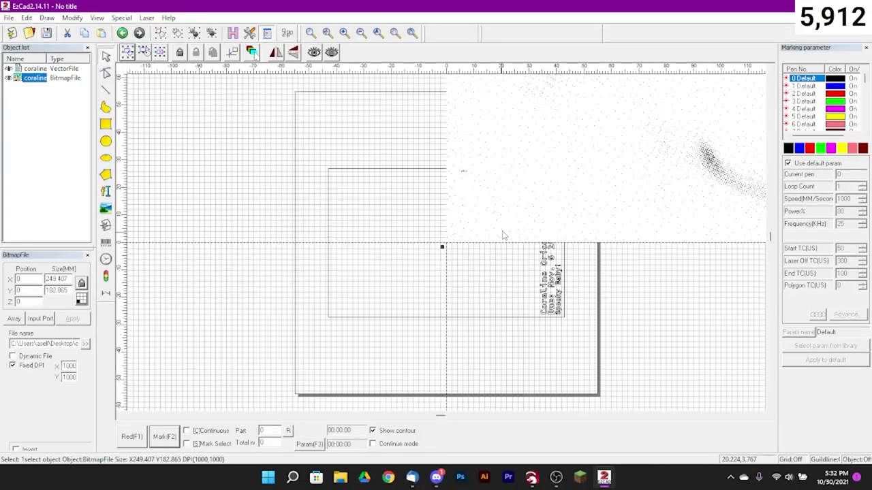
- Move the bitmap and set its height to 54 mm, making it 73.650 × 54 mm
drag(587, 159, 341, 220)
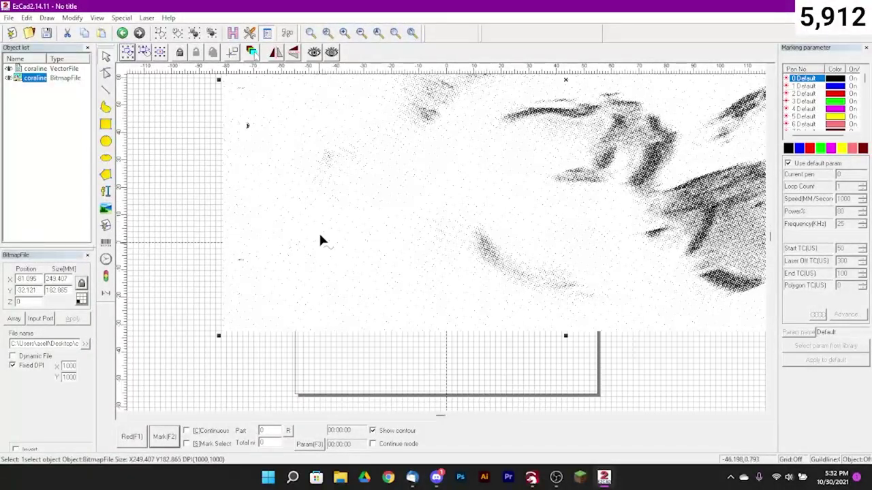
drag(55, 290, 69, 290)
double_click(58, 291)
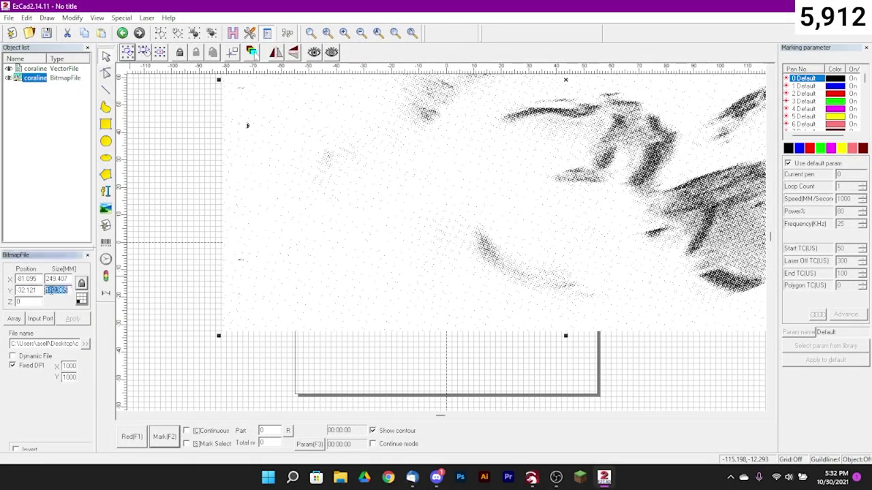
text(54)
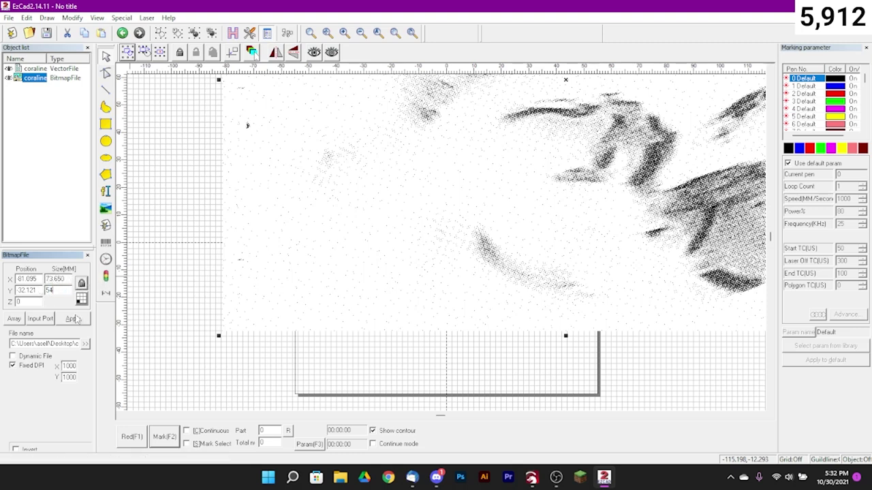
click(73, 320)
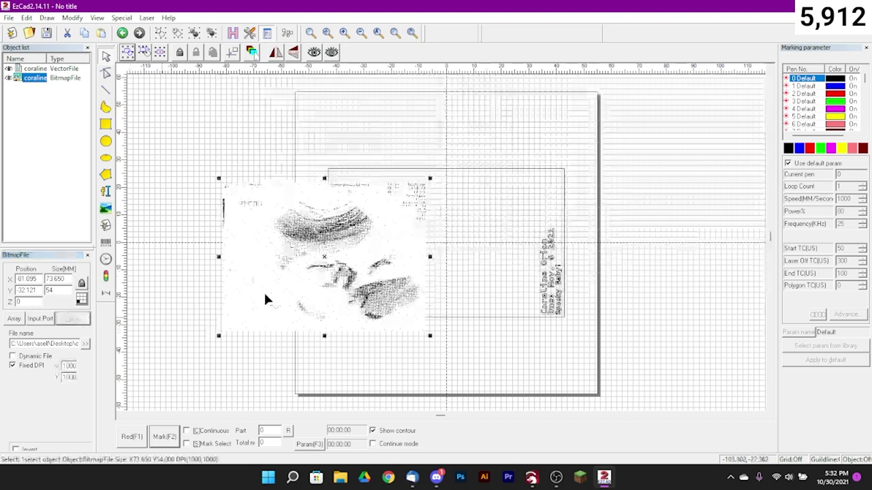
- Place the bitmap left of the vertical caption and nudge it up to Y -27.062
drag(272, 264, 374, 252)
scroll(417, 334, up, 1)
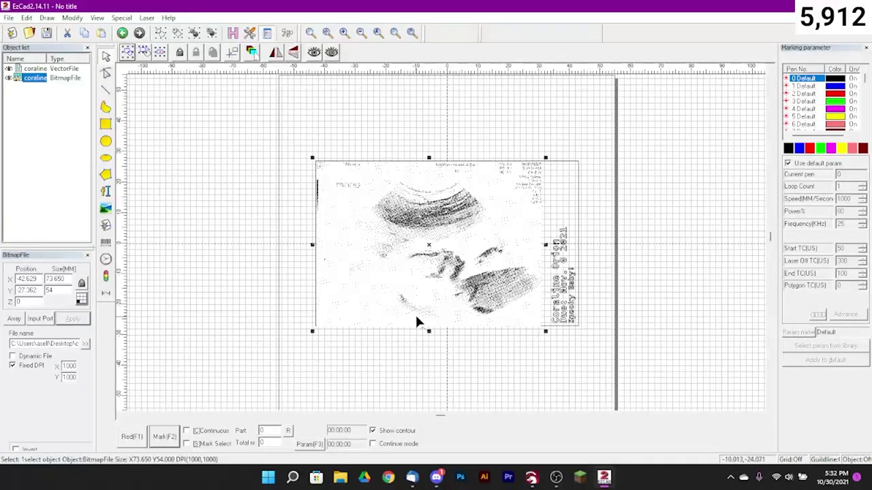
key(Up)
key(Up)
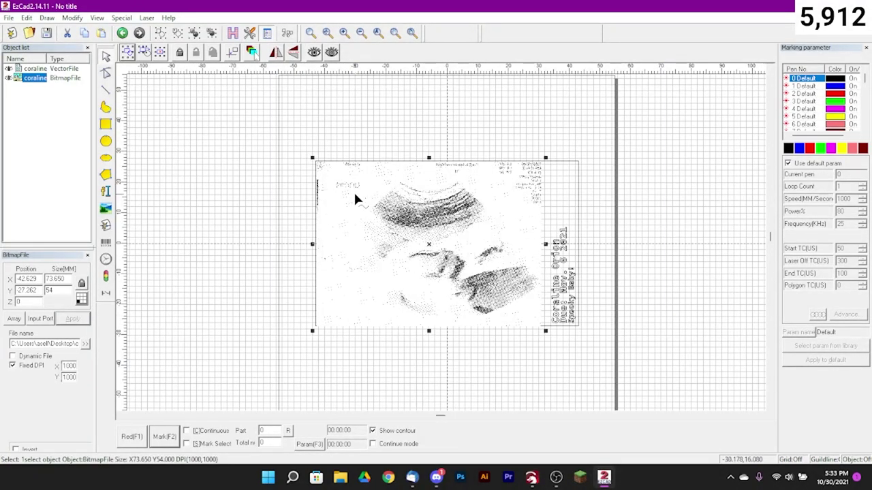
key(Up)
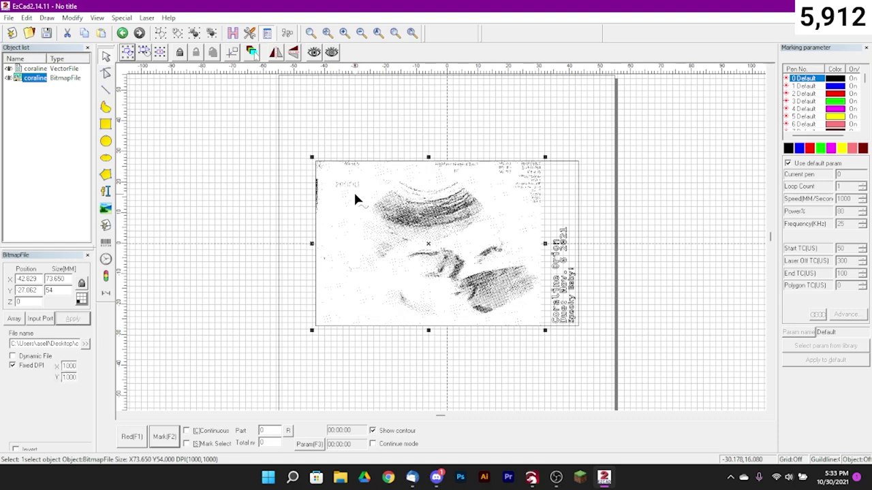
click(406, 113)
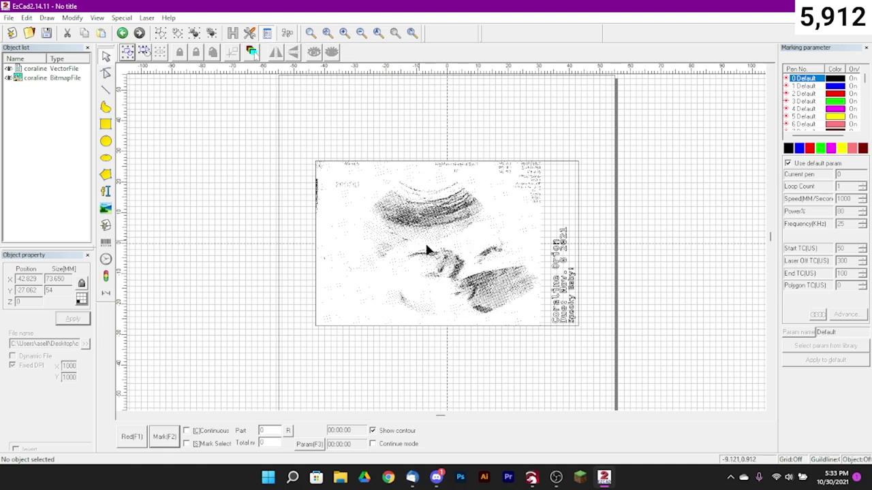
- Break the imported vector file into curves and box-select the vertical text
click(371, 151)
click(211, 32)
click(466, 133)
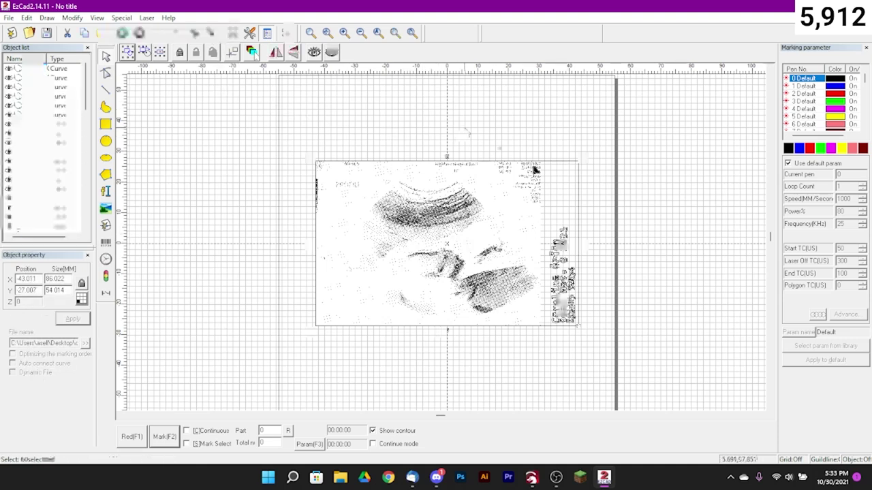
click(553, 157)
click(552, 157)
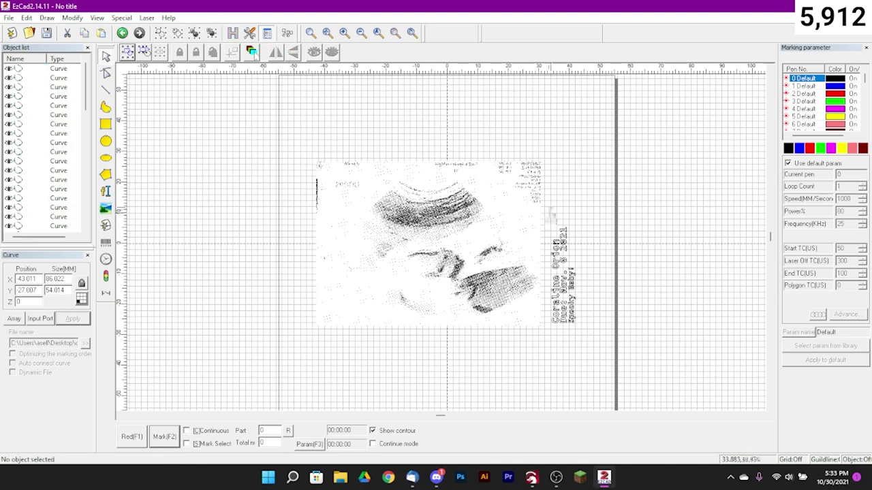
drag(546, 209, 589, 339)
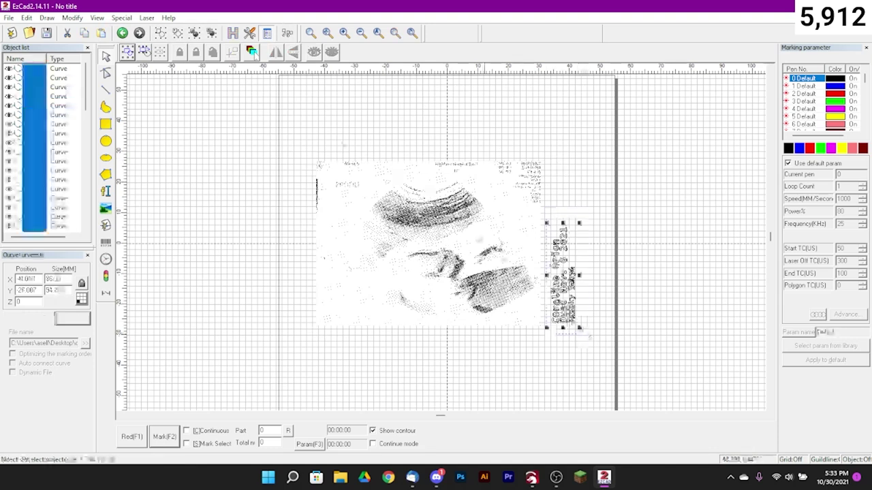
- Hatch the name and due-date text with pen 0 and a zigzag line pattern
click(231, 34)
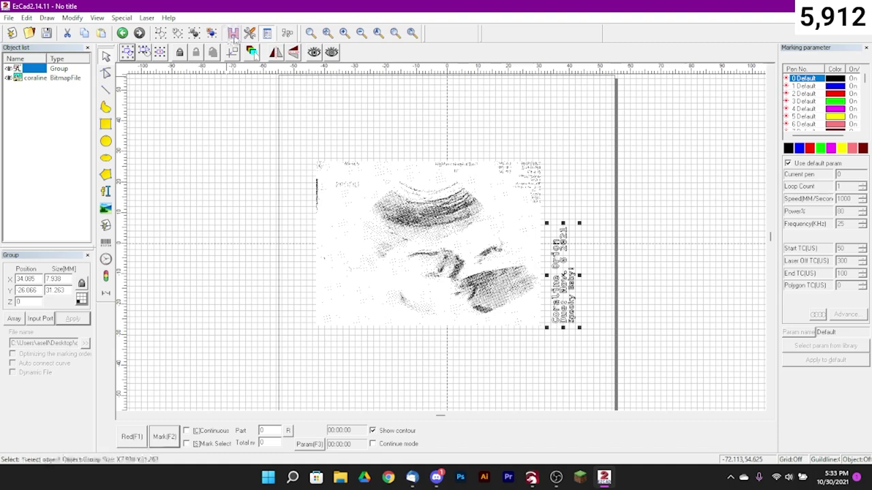
click(232, 34)
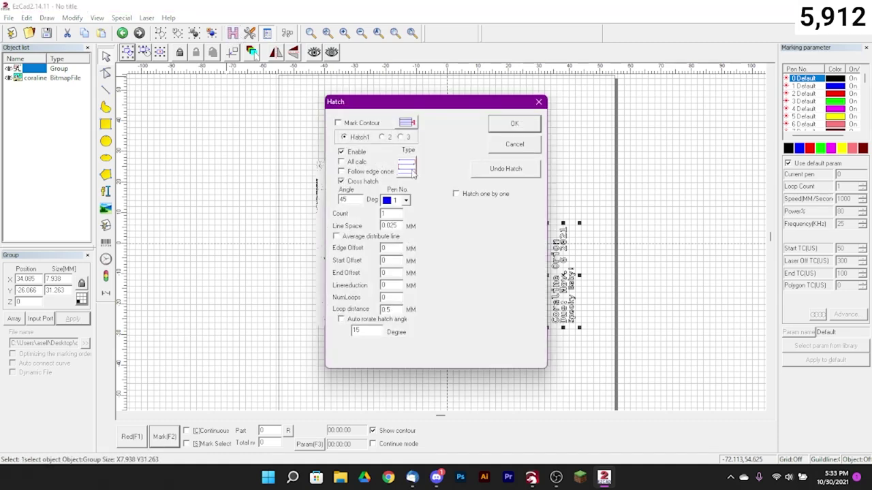
click(405, 200)
click(393, 212)
click(408, 170)
click(408, 171)
click(408, 170)
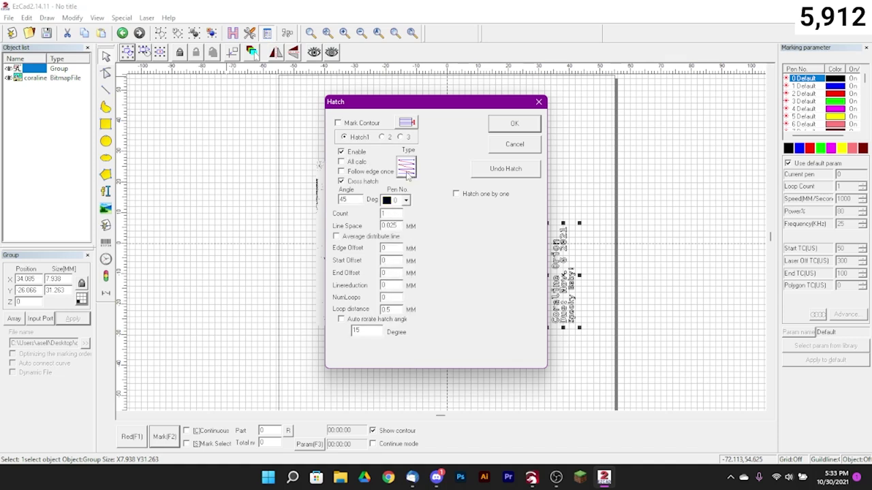
click(382, 137)
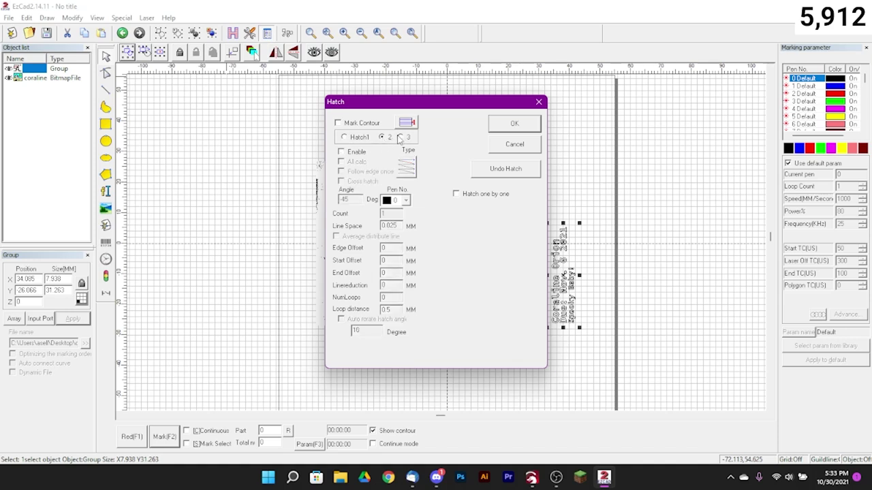
click(354, 138)
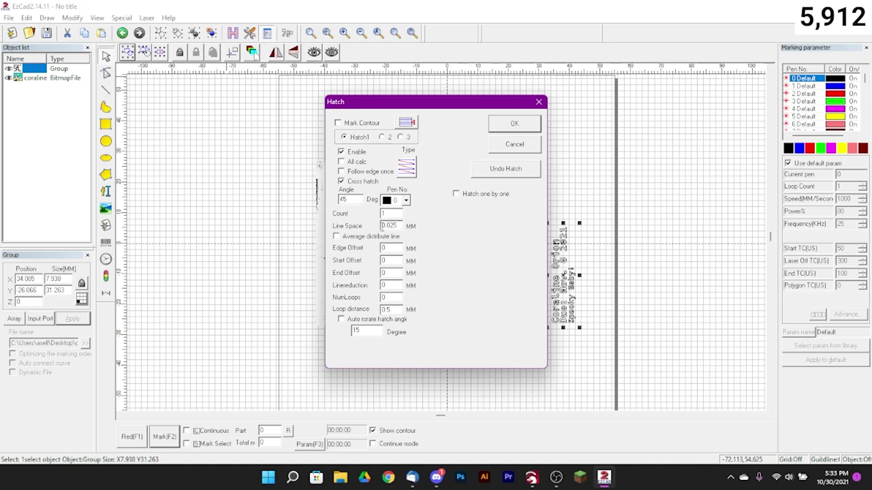
click(512, 126)
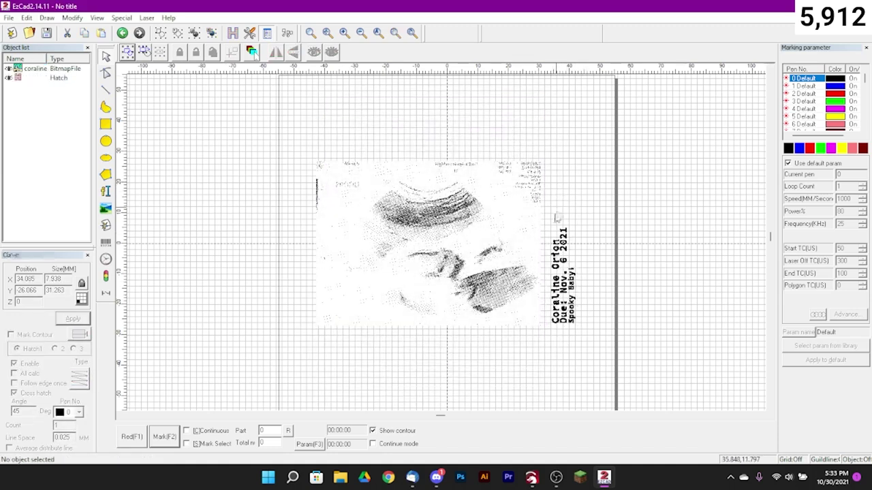
- Cut the bitmap and hatched text, leaving only the outline rectangle
click(521, 223)
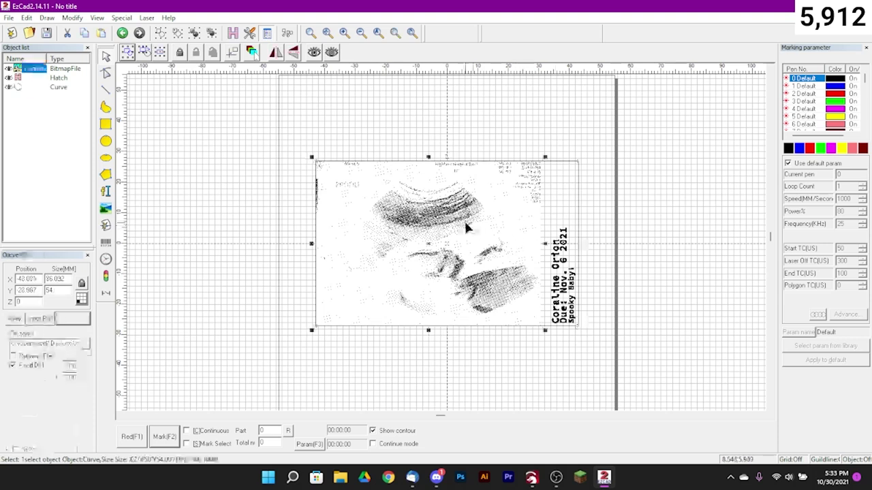
shift+click(554, 261)
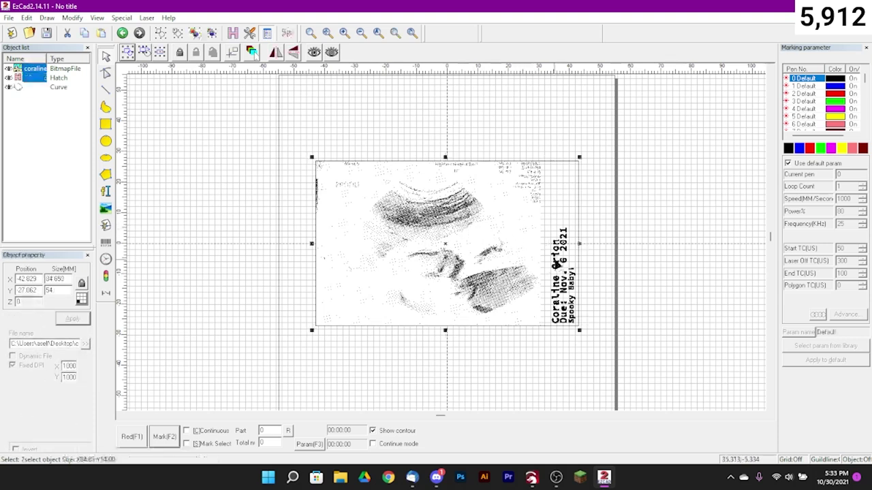
key(Delete)
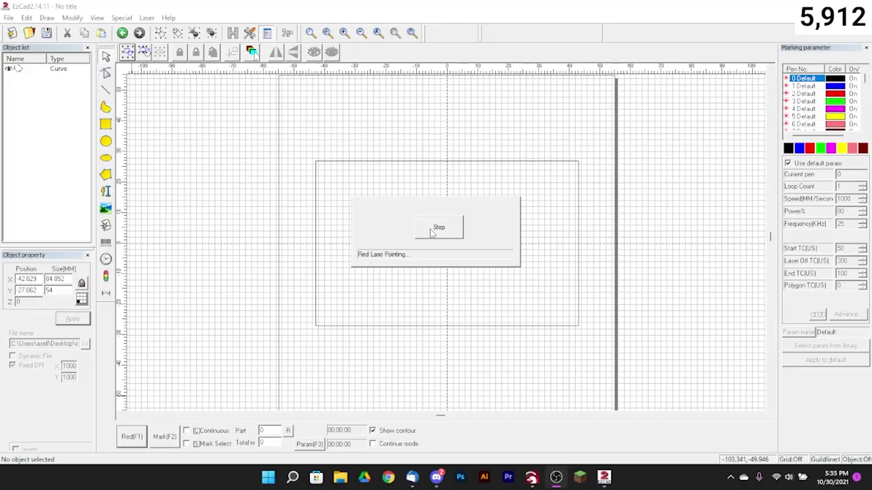
- Stop the red-light outline preview
click(431, 233)
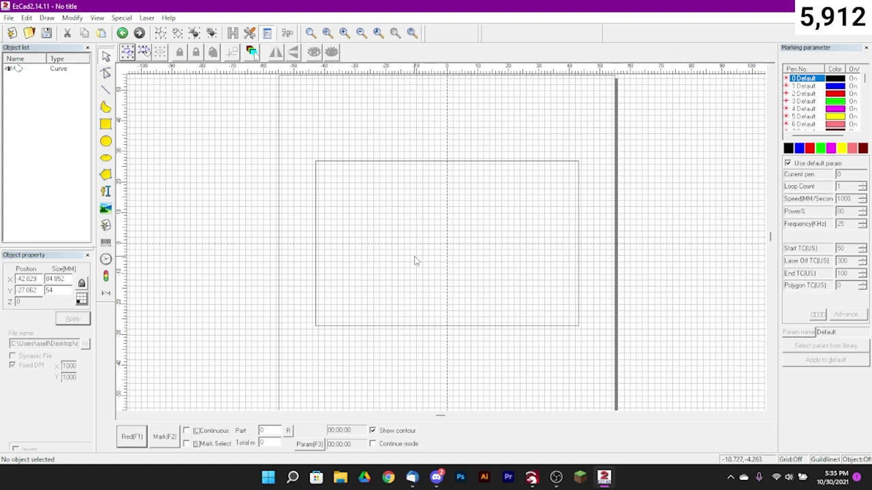
- Paste back the image and hatched text and delete the outline rectangle
key(ctrl+z)
click(583, 146)
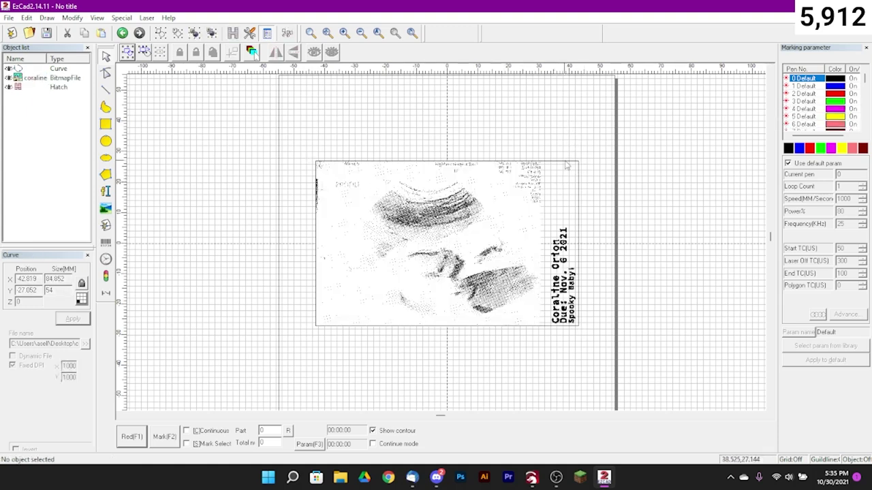
click(524, 163)
key(Delete)
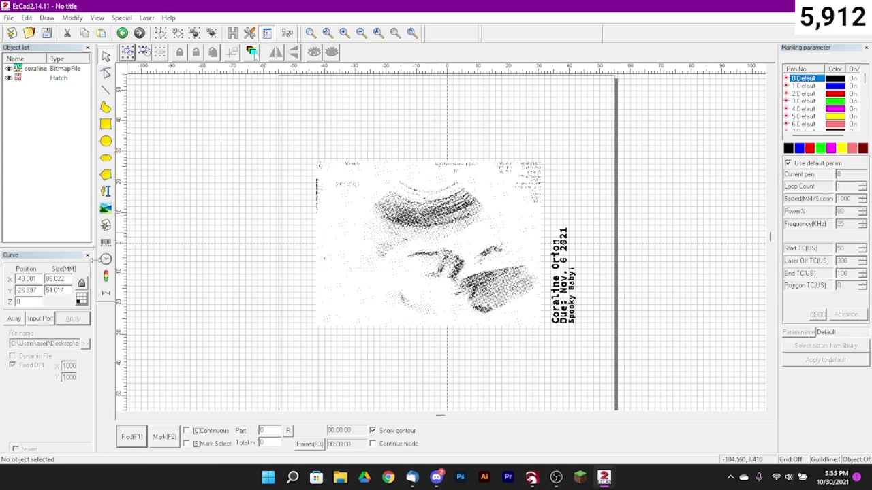
- Enable Gray on the bitmap, keeping Pixel power adjustment turned on
click(34, 69)
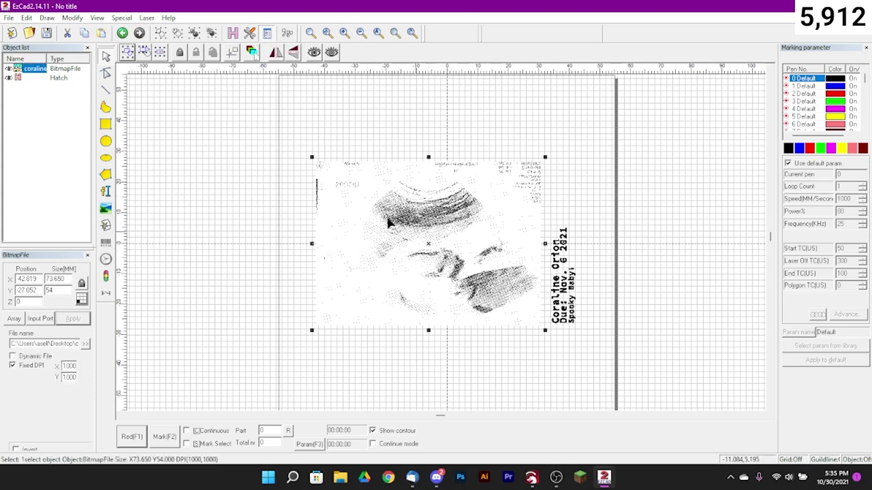
drag(44, 249, 53, 135)
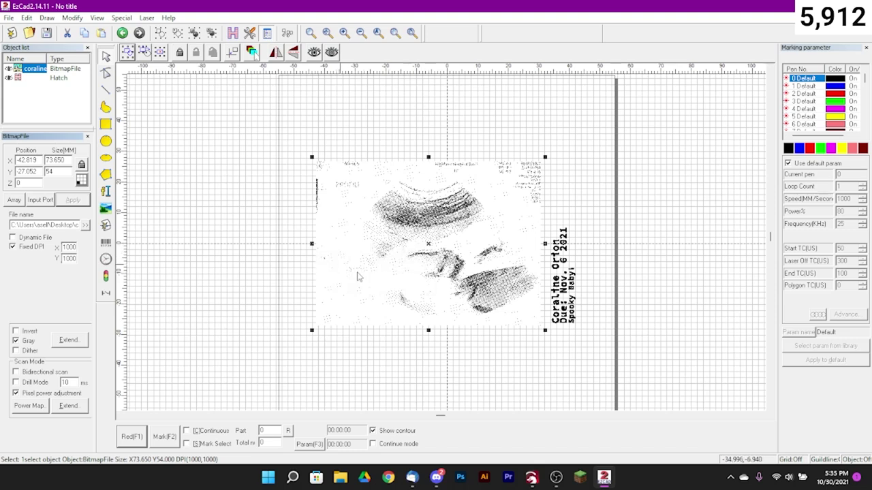
click(15, 340)
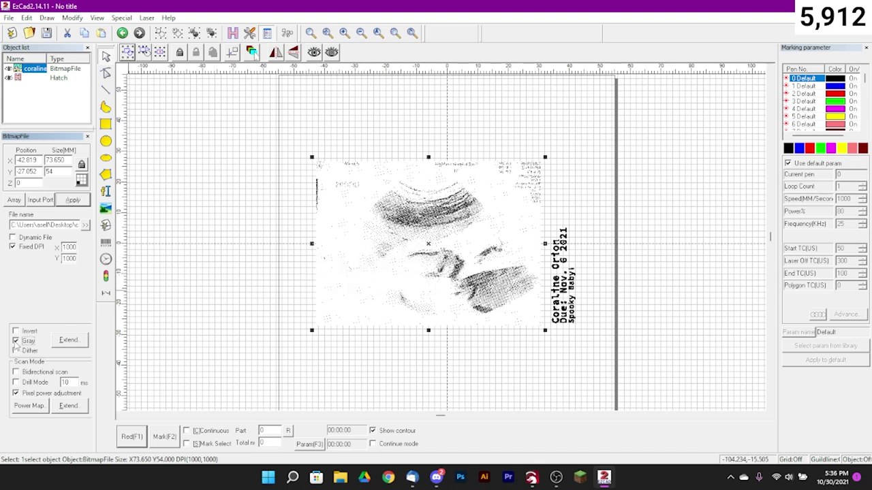
click(16, 394)
click(16, 394)
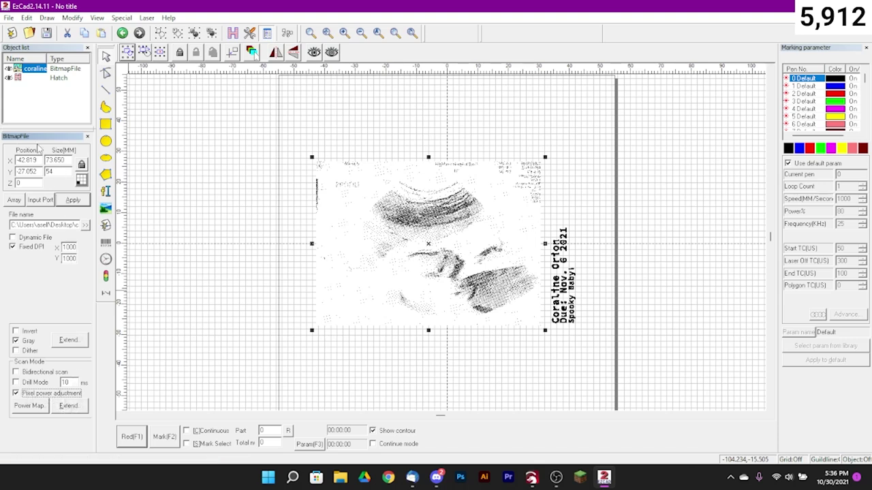
drag(33, 137, 240, 129)
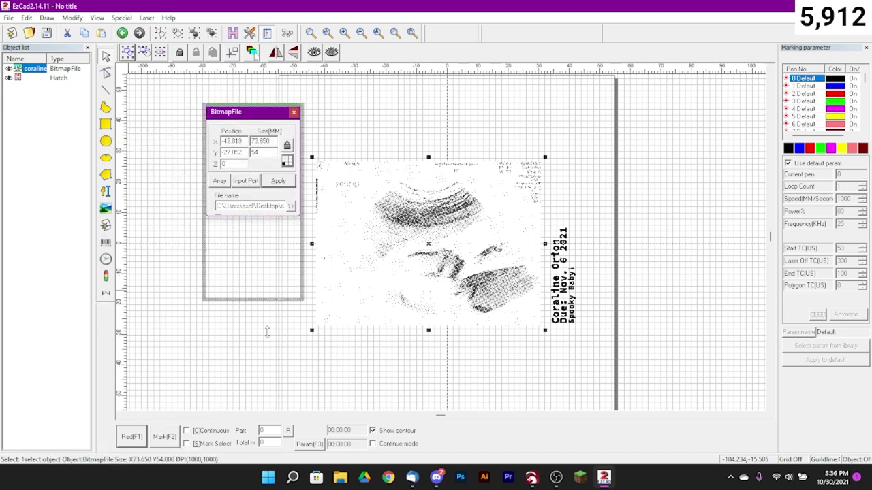
- Dock the BitmapFile panel and enable Disable Mark Low Gray Point at 1 in Extend
drag(283, 389, 283, 424)
drag(245, 112, 51, 196)
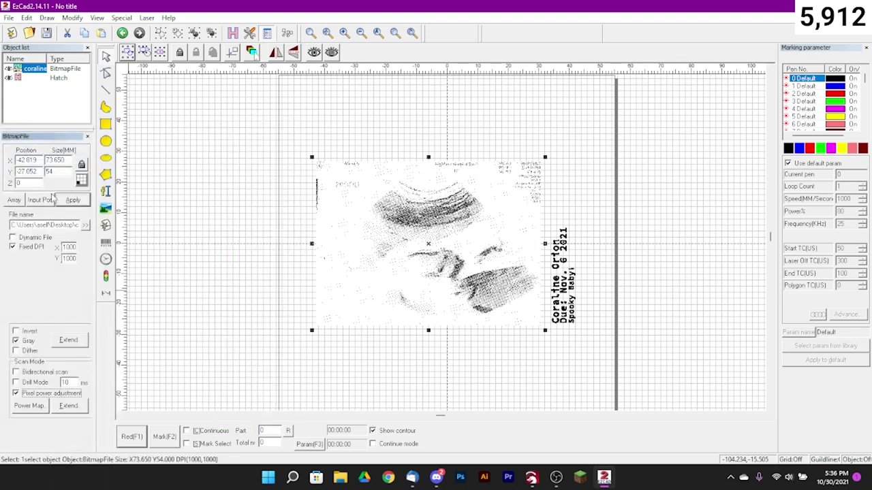
click(60, 406)
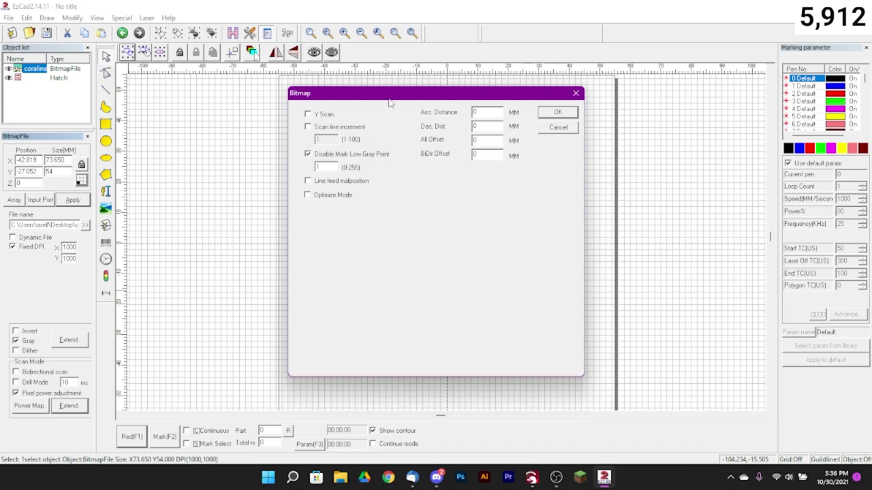
drag(390, 102, 174, 107)
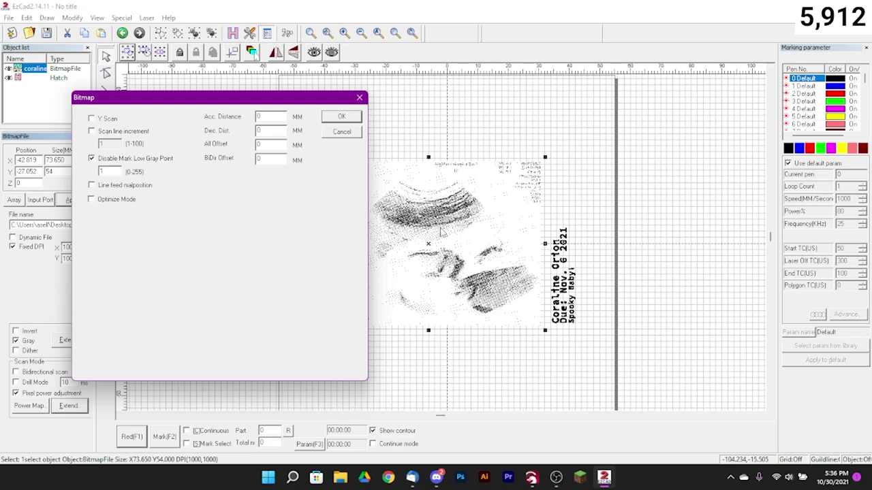
click(92, 158)
click(342, 117)
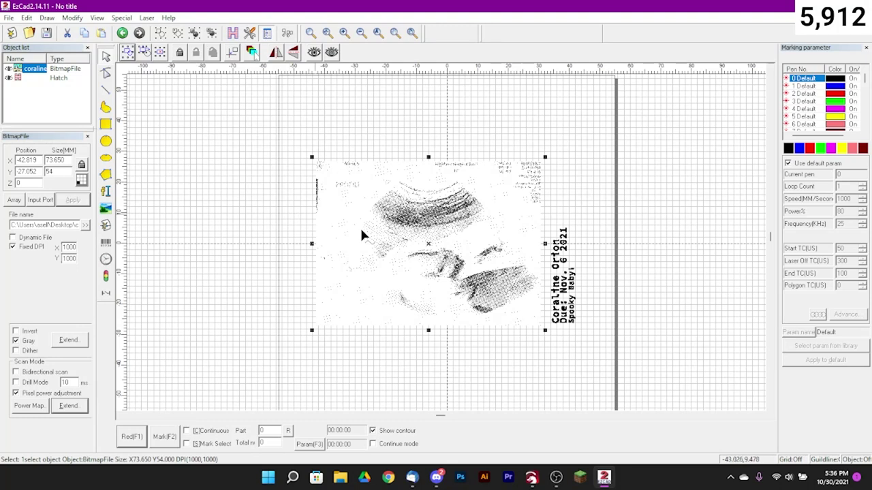
- Re-apply the Gray setting to the ultrasound bitmap, then deselect the image
click(15, 341)
click(15, 341)
click(73, 200)
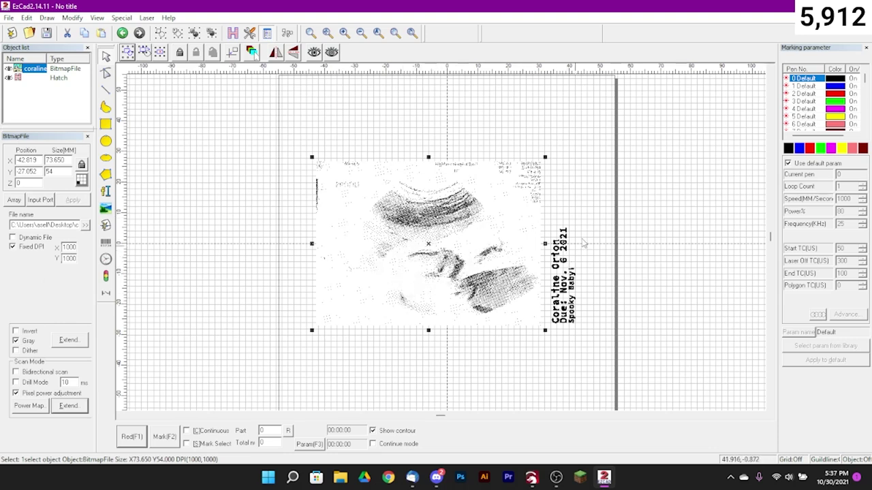
click(582, 193)
- Replace the default marking parameters with custom ones: speed 500 mm/s and an edited Power% value
click(806, 166)
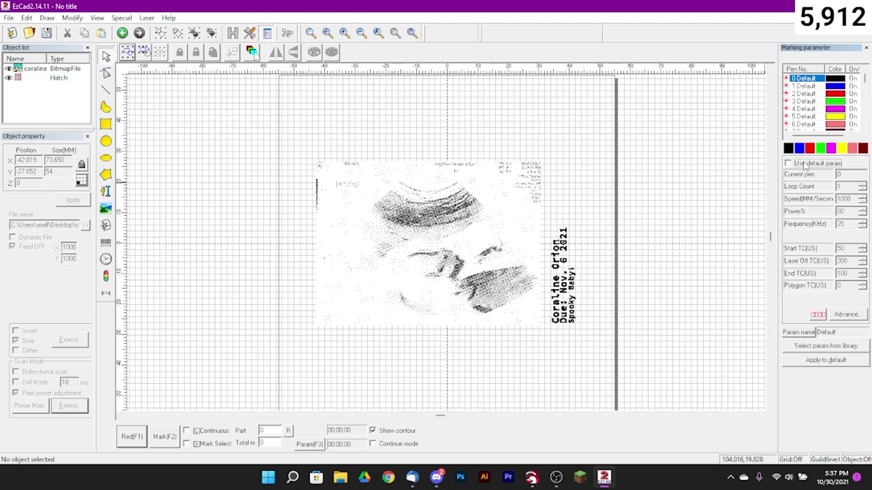
drag(856, 199, 810, 199)
text(5)
key(Tab)
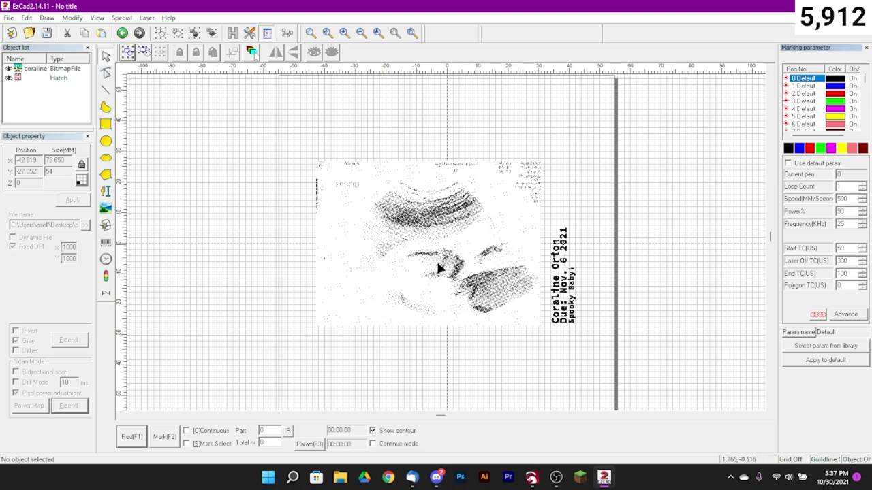
double_click(849, 211)
text(90)
click(857, 199)
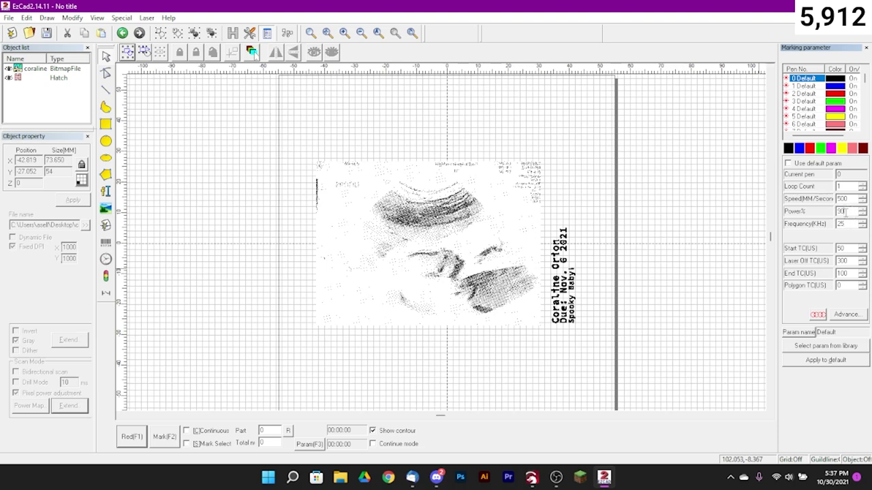
click(385, 259)
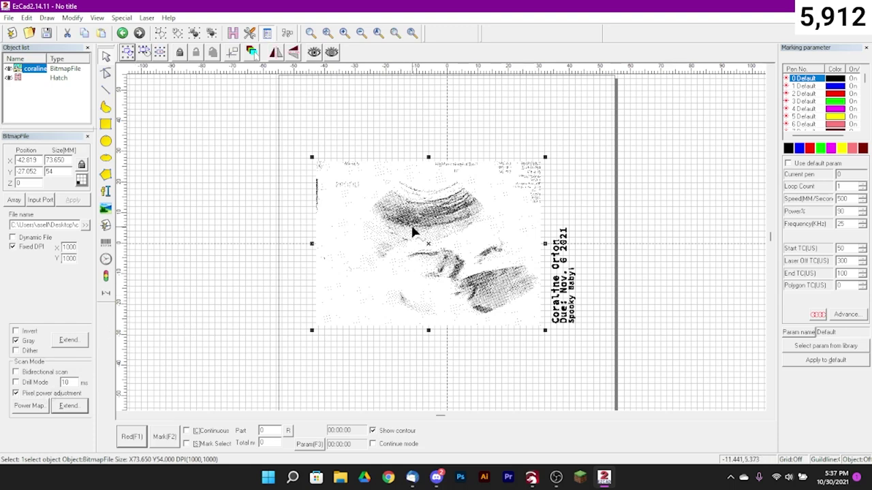
scroll(381, 235, up, 3)
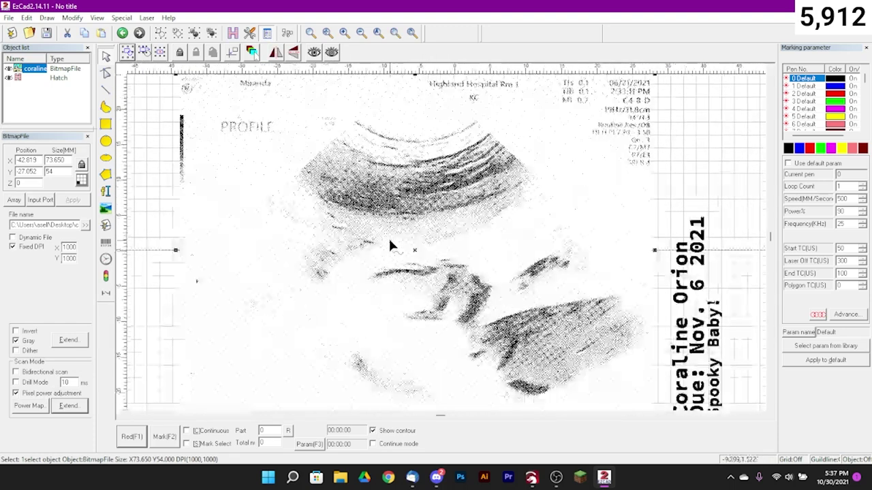
scroll(390, 236, down, 1)
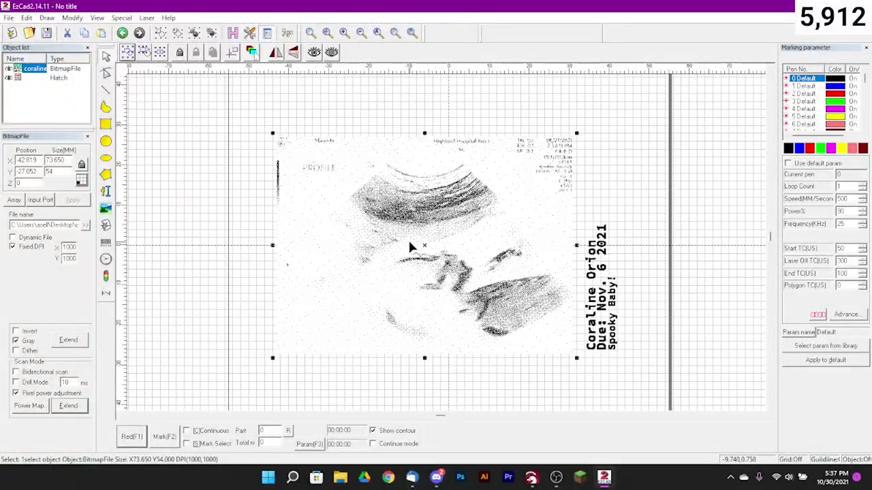
double_click(849, 211)
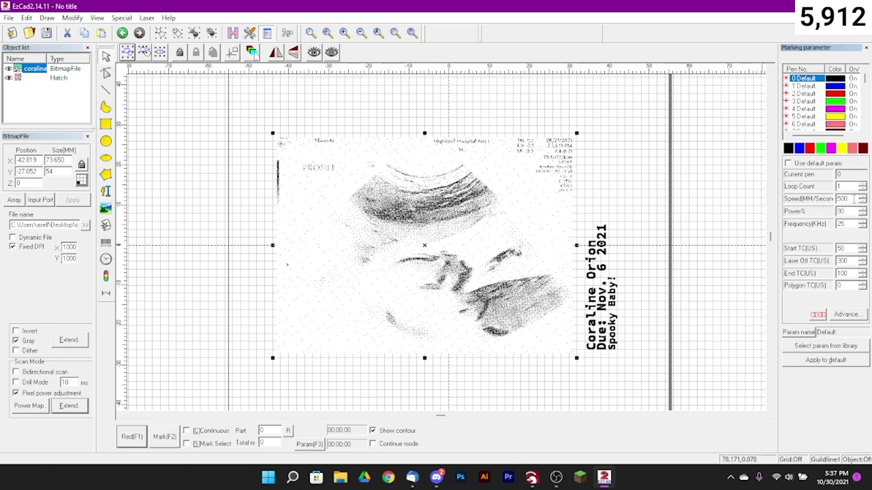
click(666, 247)
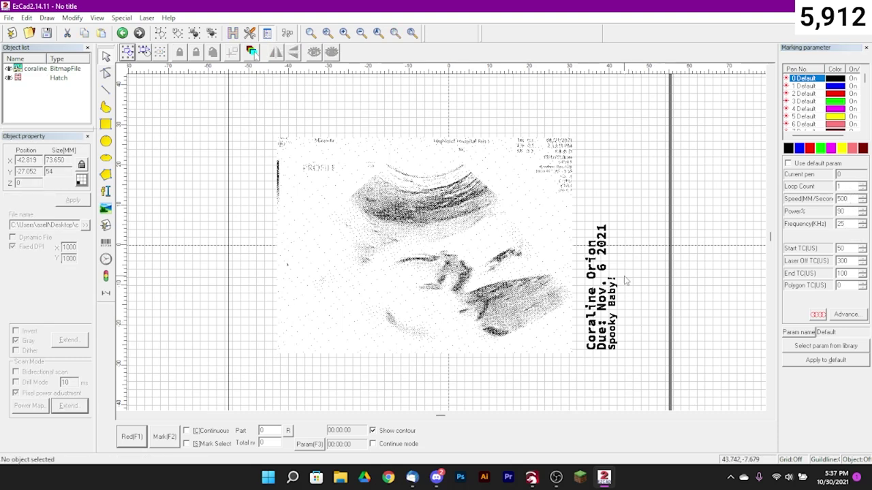